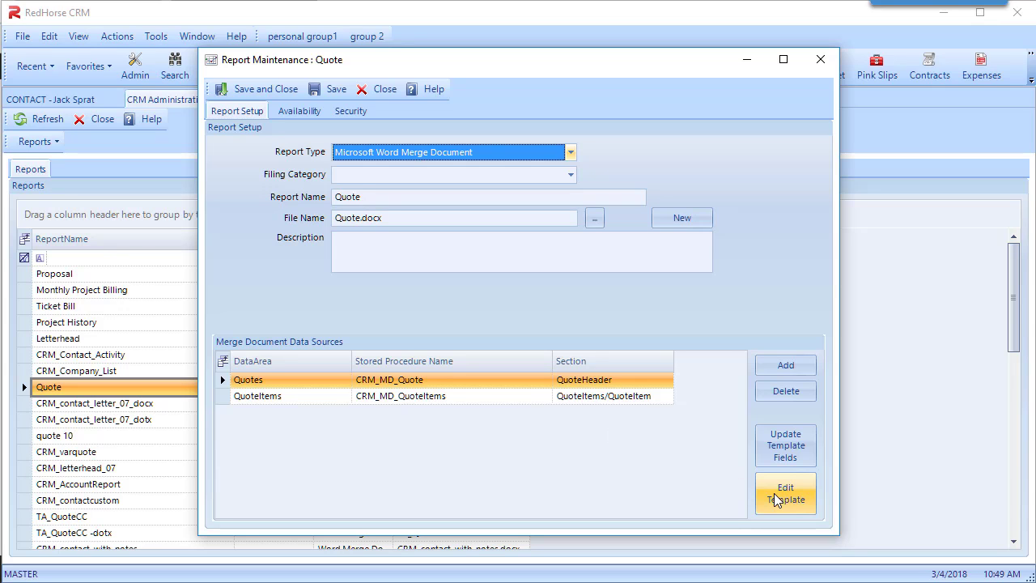
- Close the Quote report's setup window and open its Word template for editing from the report list
{"action": "left_click", "coordinate": [384, 91]}
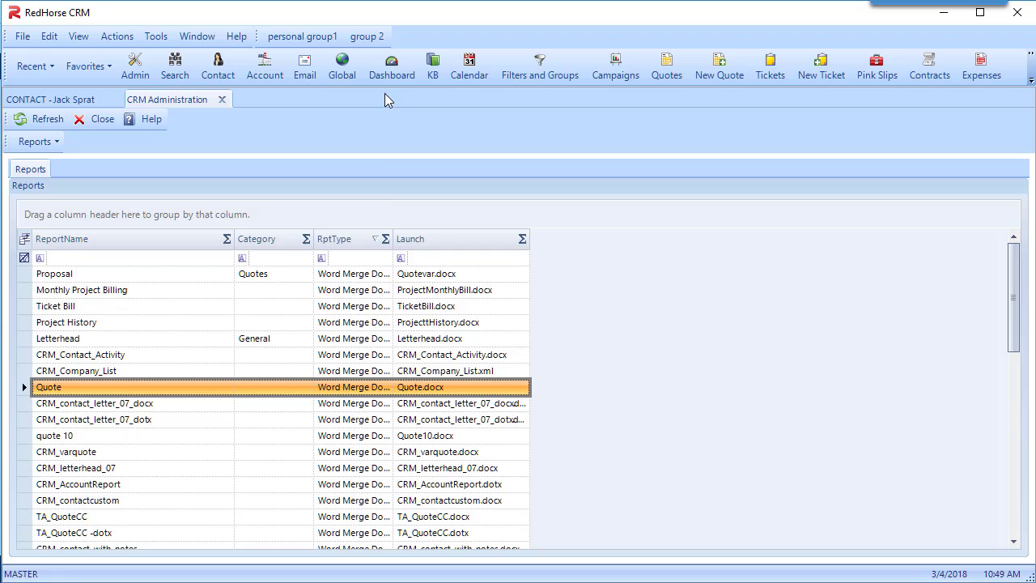
{"action": "right_click", "coordinate": [348, 392]}
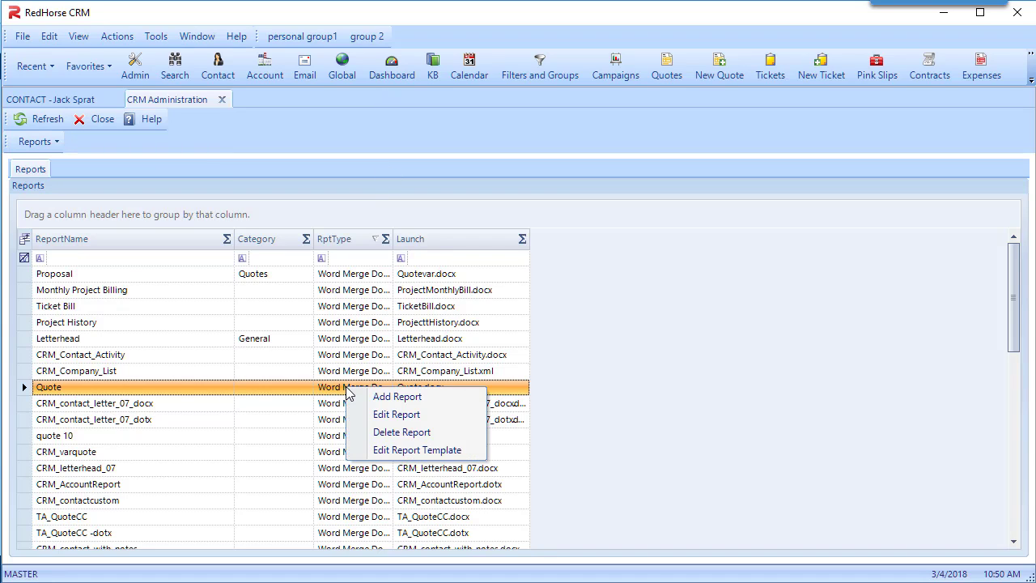
{"action": "left_click", "coordinate": [386, 451]}
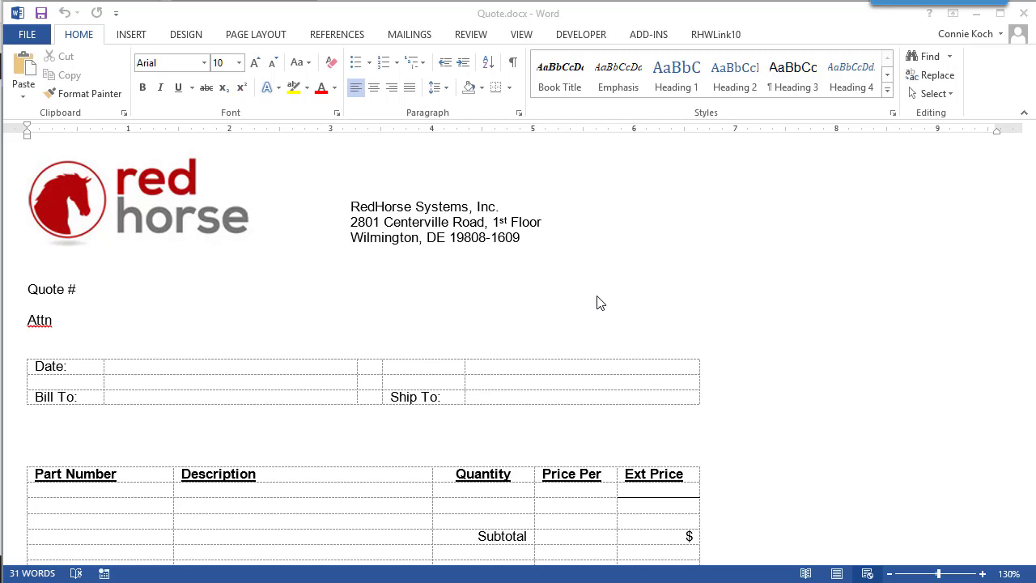
- Review the available merge fields in the QuoteHeader, QuoteItems/QuoteItem and CRM sections of the RHWLink10 field list
{"action": "left_click", "coordinate": [716, 36]}
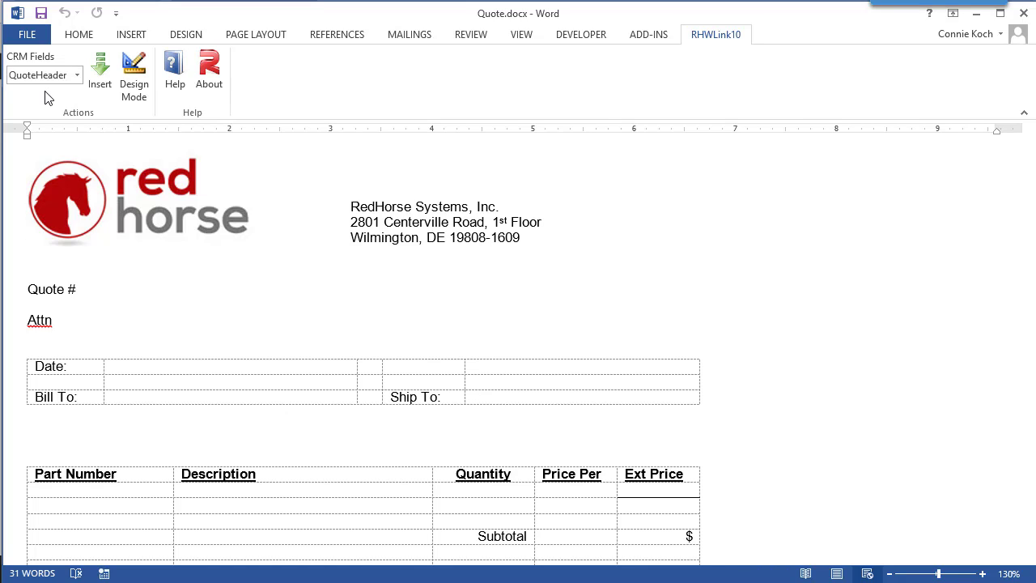
{"action": "left_click", "coordinate": [76, 76]}
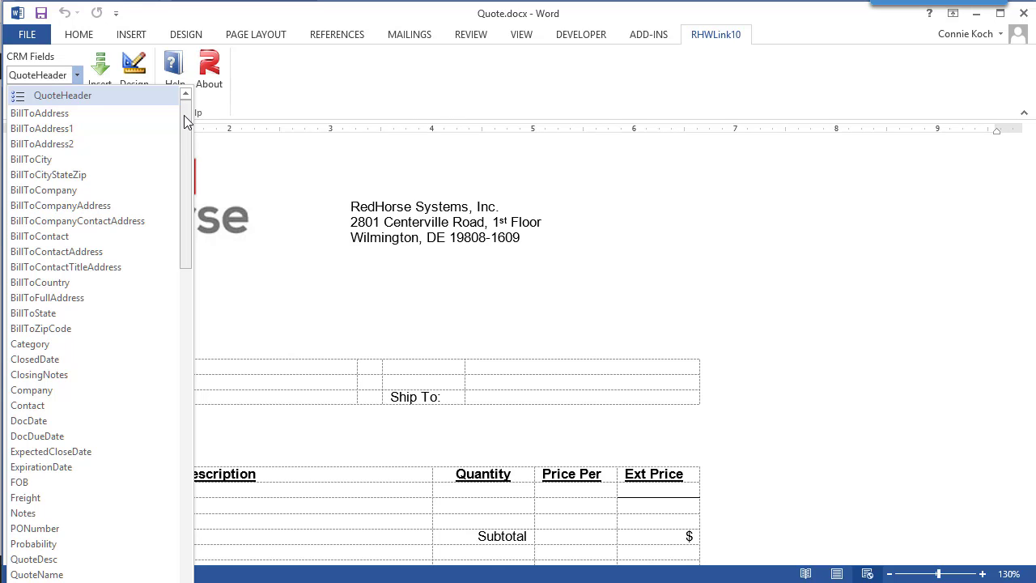
{"action": "left_click_drag", "start_coordinate": [184, 122], "coordinate": [192, 405]}
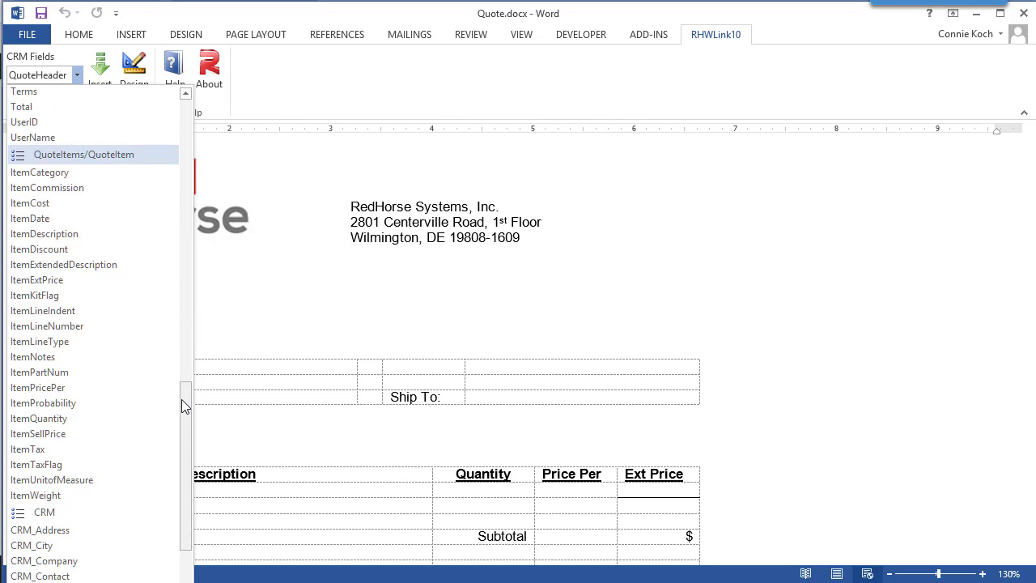
{"action": "left_click_drag", "start_coordinate": [185, 405], "coordinate": [183, 451]}
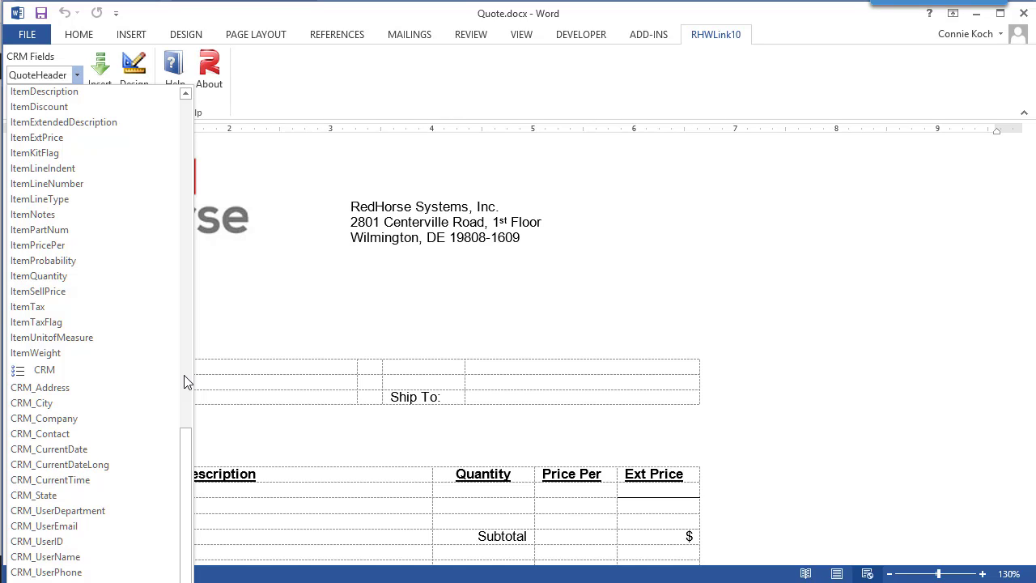
{"action": "left_click", "coordinate": [278, 314]}
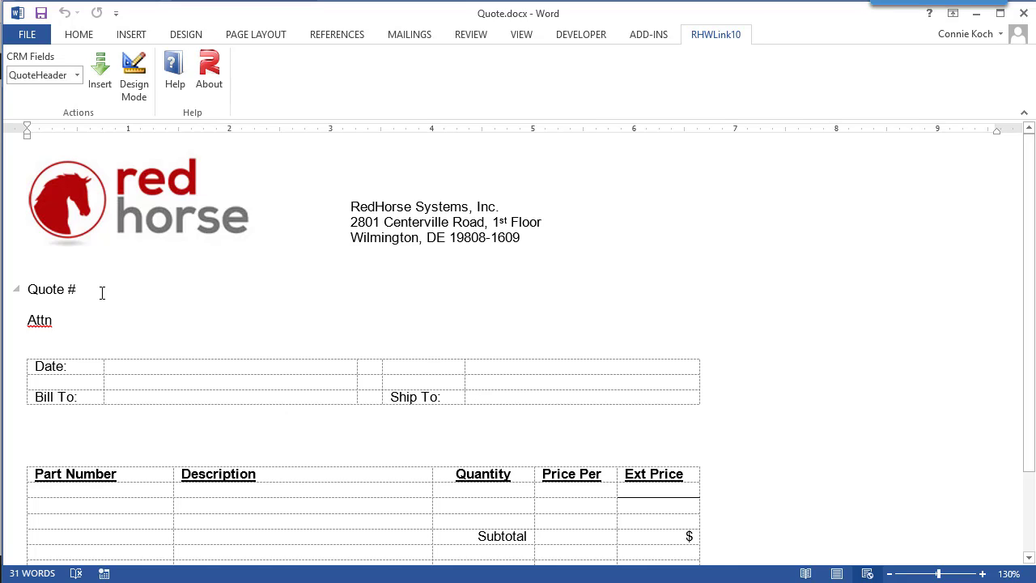
- Insert the QuoteHeader field QuoteNum after the "Quote #" label
{"action": "left_click", "coordinate": [78, 75]}
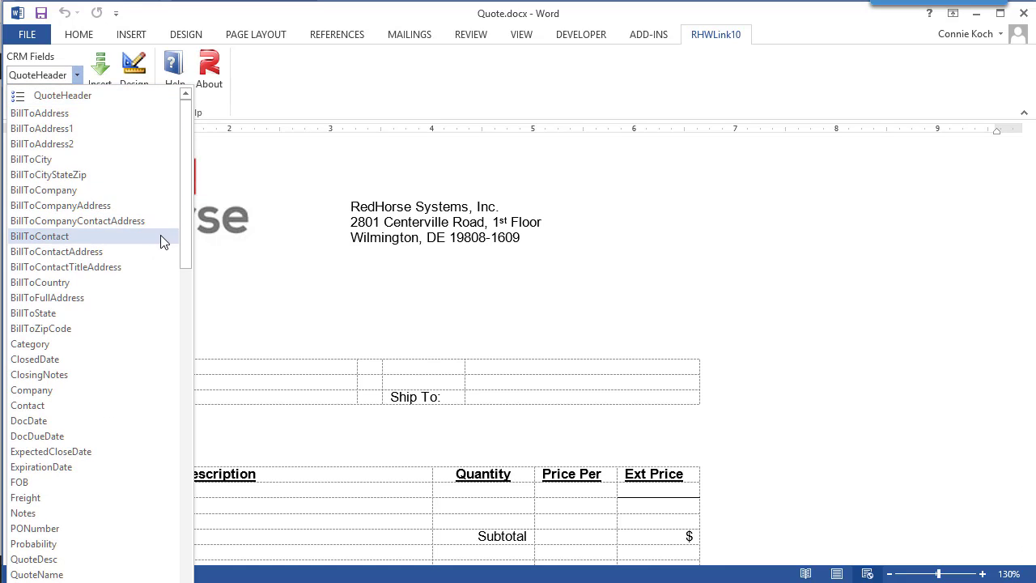
{"action": "scroll", "coordinate": [162, 236], "scroll_direction": "down", "scroll_amount": 2}
{"action": "scroll", "coordinate": [168, 242], "scroll_direction": "down", "scroll_amount": 2}
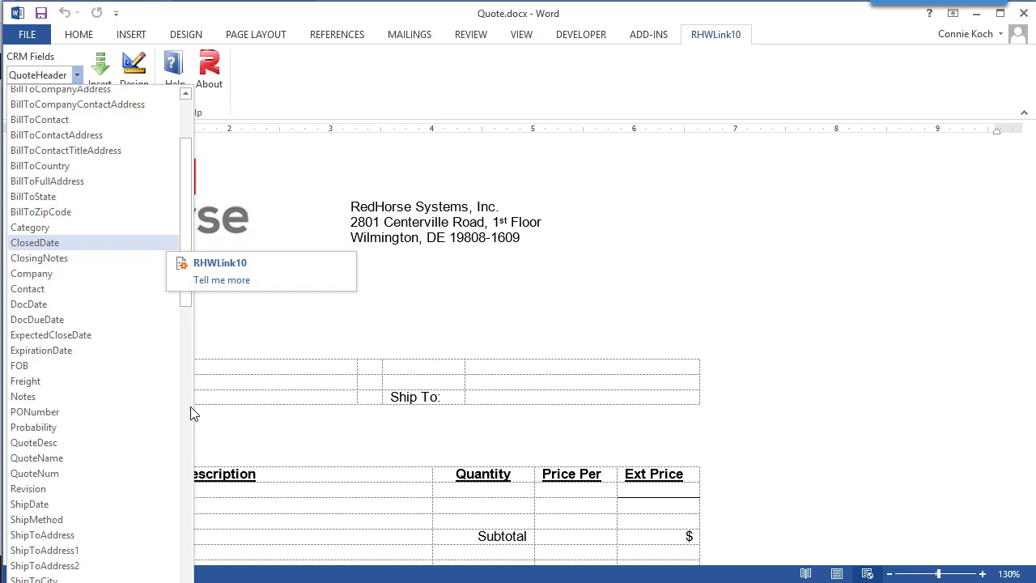
{"action": "left_click", "coordinate": [45, 476]}
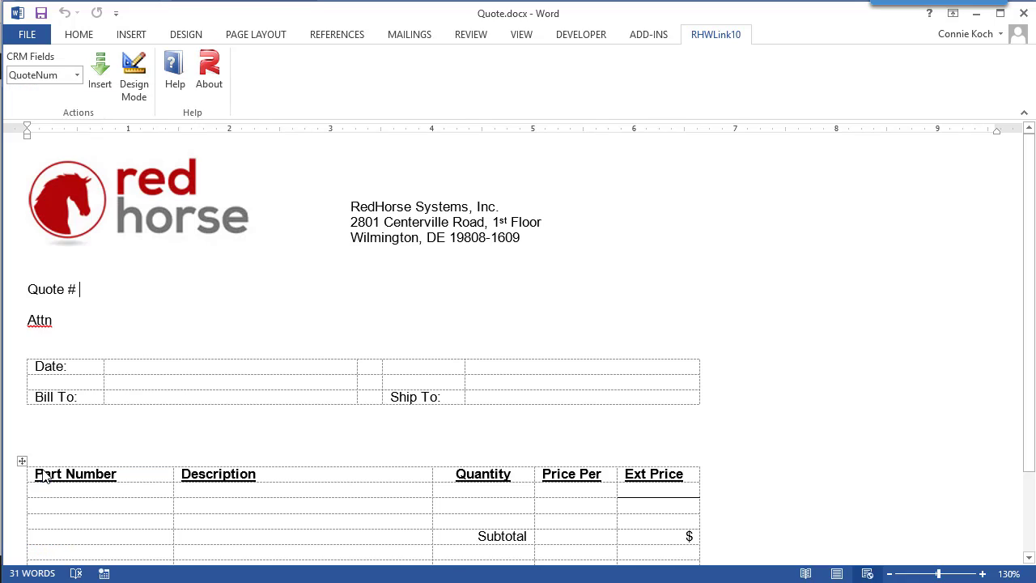
{"action": "left_click", "coordinate": [101, 84]}
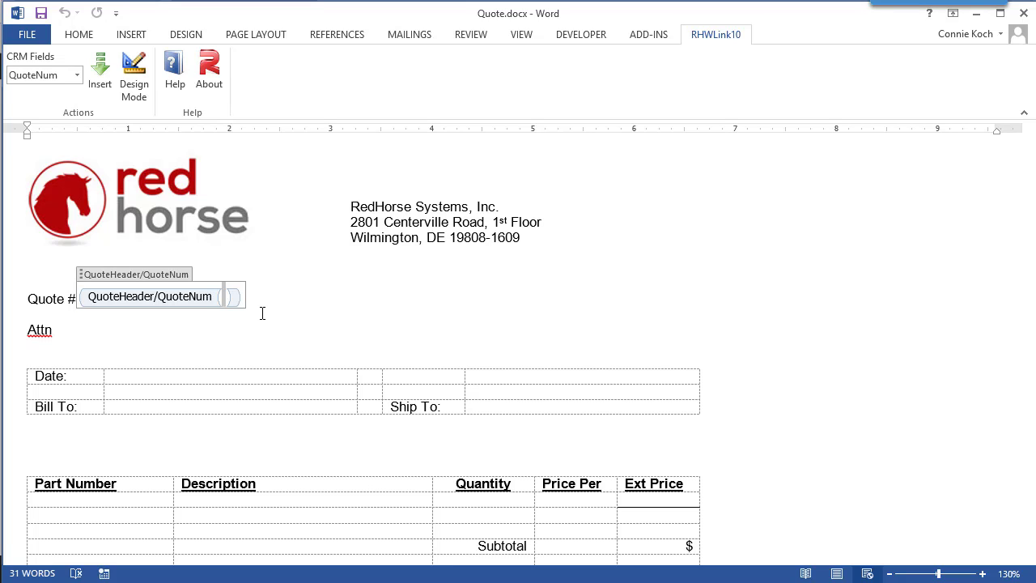
- Insert the QuoteHeader field Contact after the "Attn" label
{"action": "left_click", "coordinate": [262, 313]}
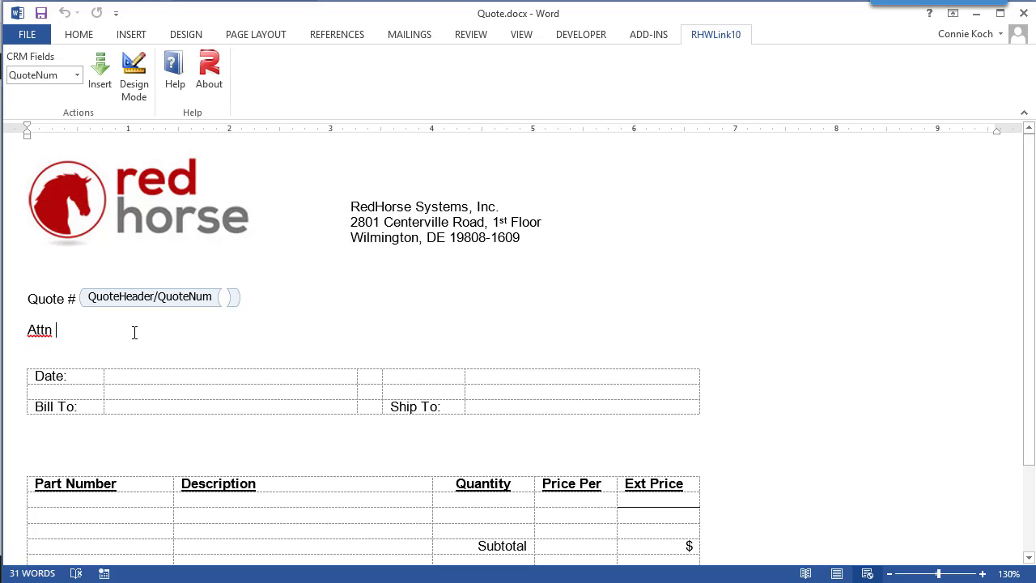
{"action": "left_click", "coordinate": [77, 76]}
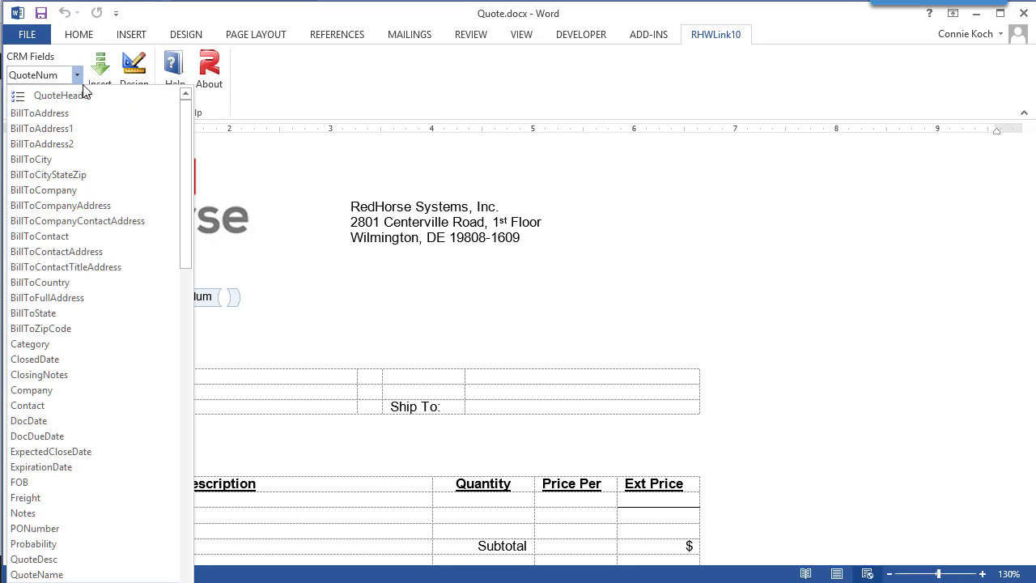
{"action": "left_click", "coordinate": [154, 406]}
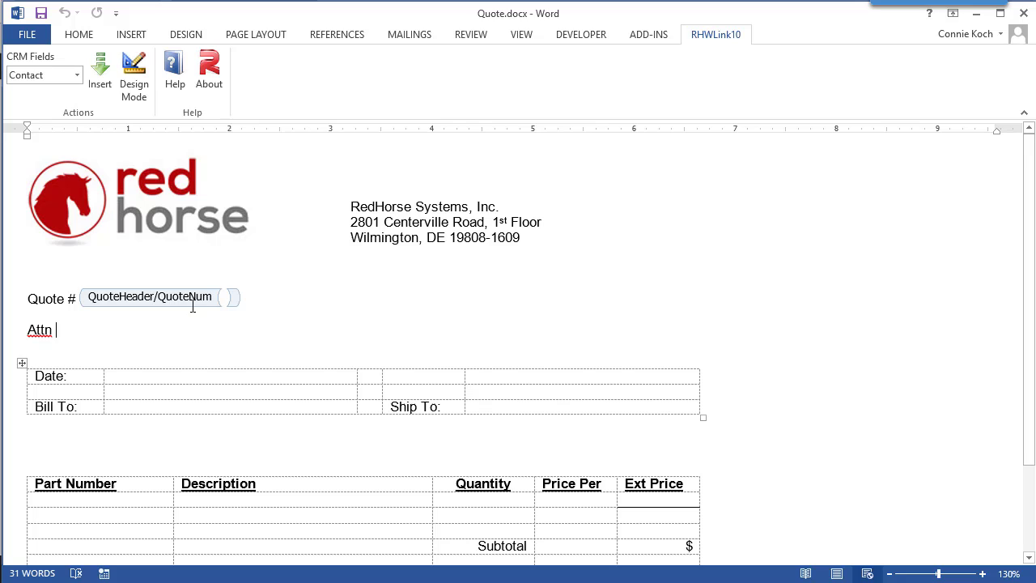
{"action": "left_click", "coordinate": [95, 81]}
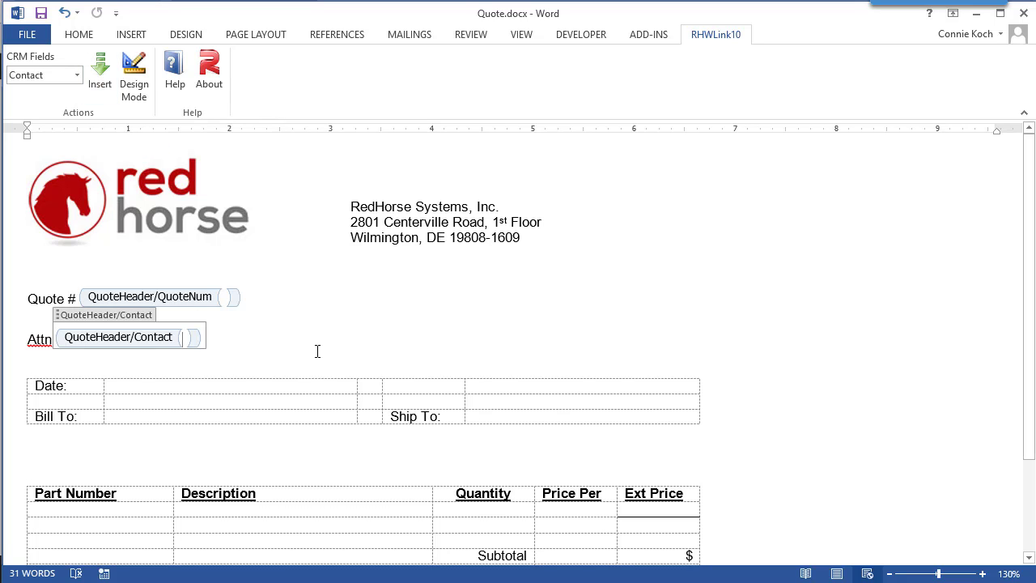
- Insert the CRM_CurrentDate field in the table cell beside "Date:"
{"action": "left_click", "coordinate": [162, 385]}
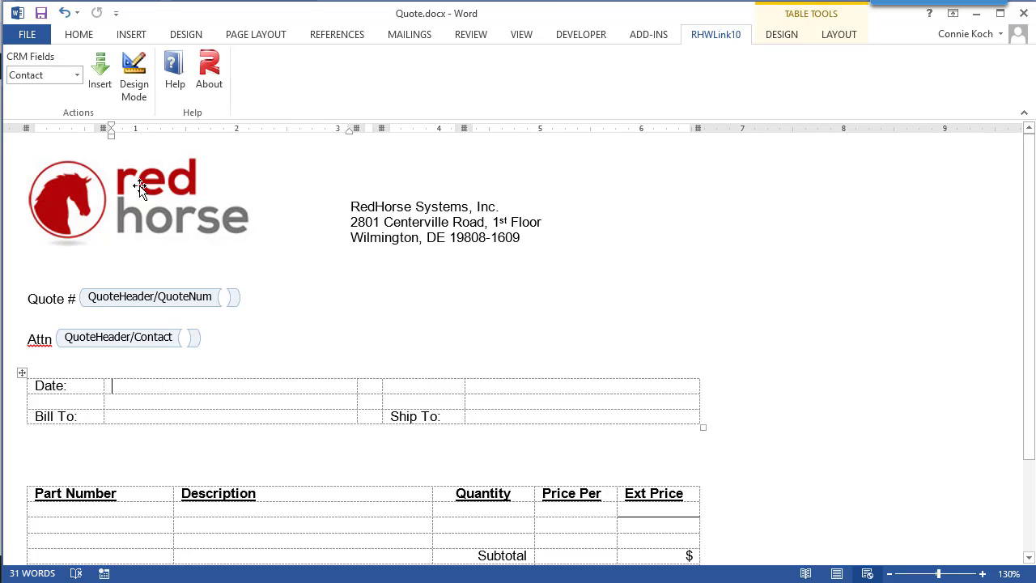
{"action": "left_click", "coordinate": [77, 75]}
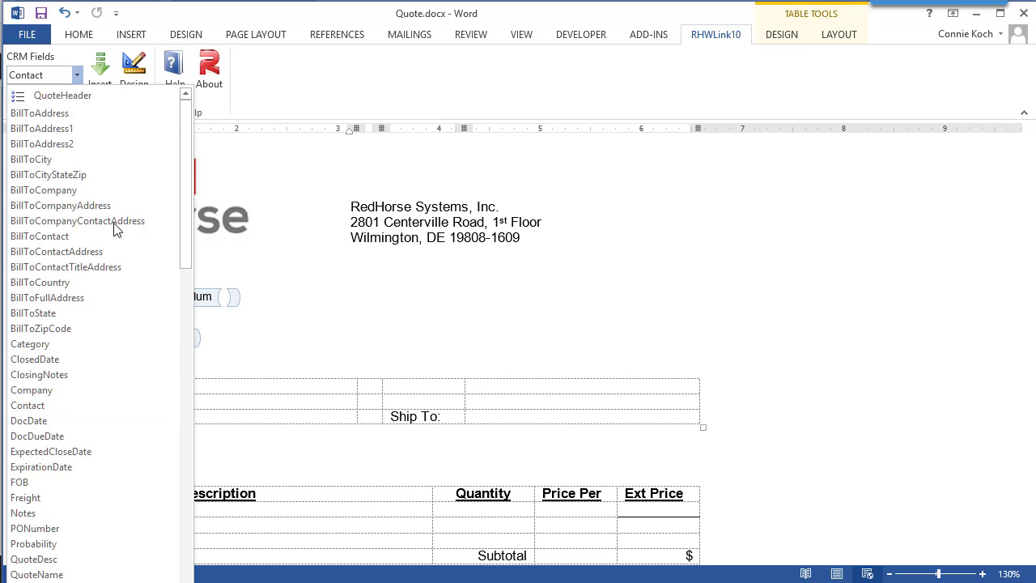
{"action": "scroll", "coordinate": [143, 530], "scroll_direction": "down", "scroll_amount": 16}
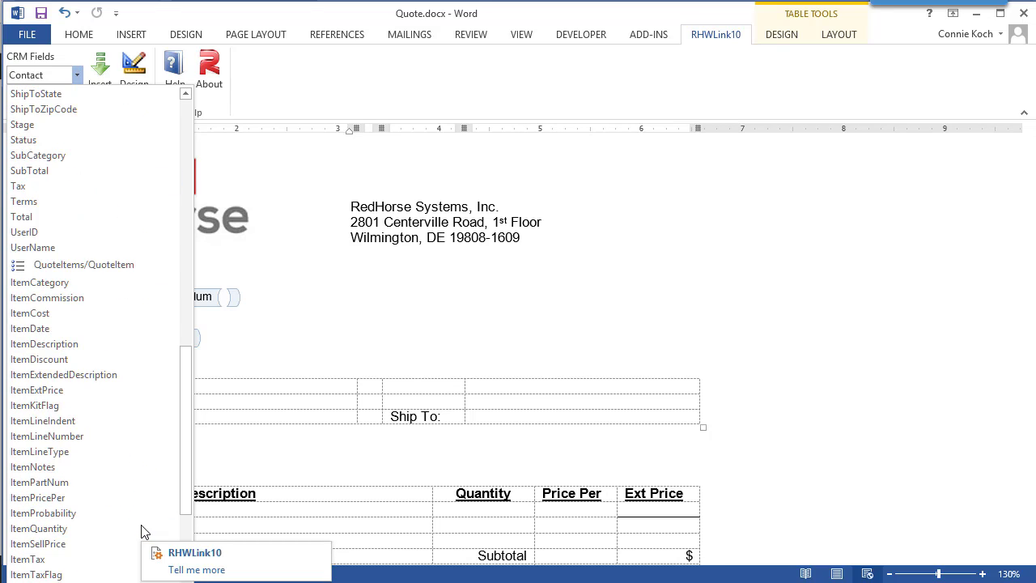
{"action": "scroll", "coordinate": [143, 530], "scroll_direction": "down", "scroll_amount": 6}
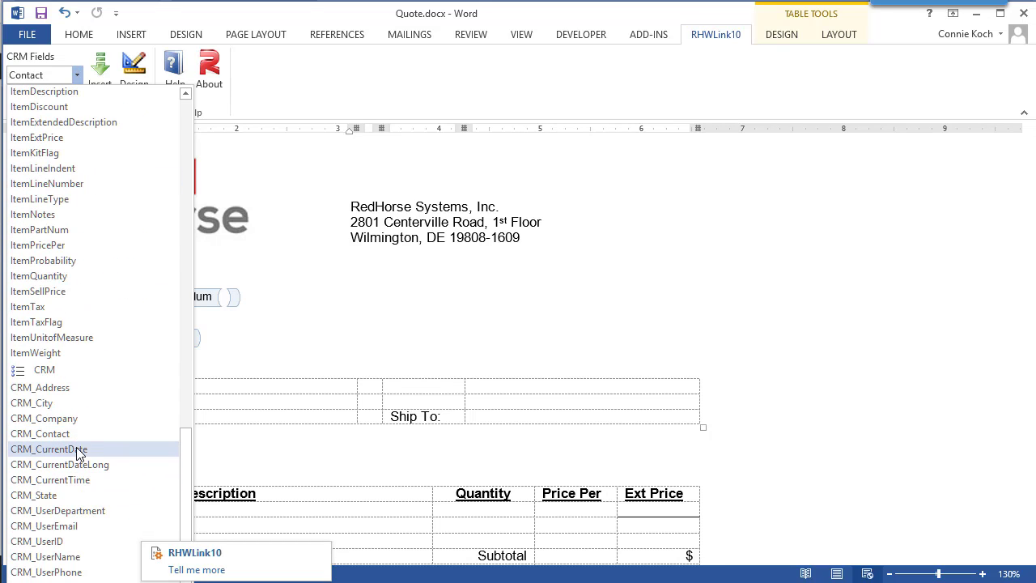
{"action": "left_click", "coordinate": [79, 452]}
{"action": "left_click", "coordinate": [119, 71]}
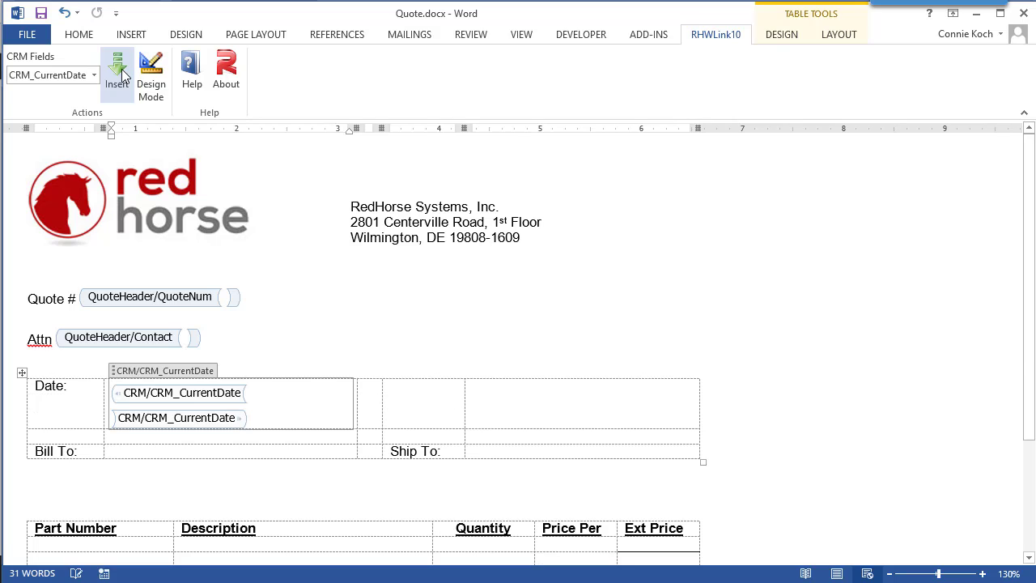
- Insert the BillToCompanyContactAddress field in the table cell beside "Bill To:"
{"action": "left_click", "coordinate": [297, 454]}
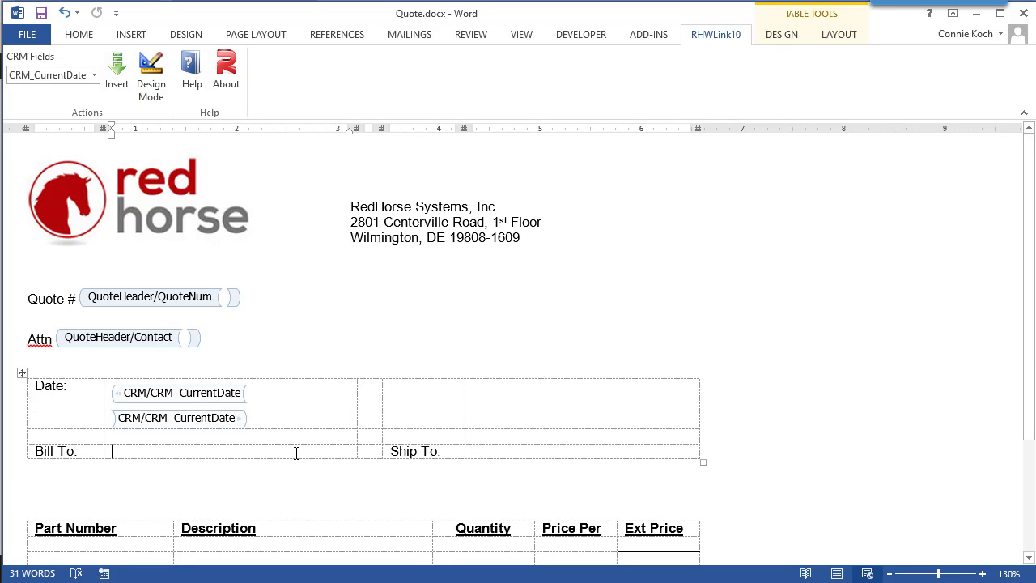
{"action": "left_click", "coordinate": [94, 75]}
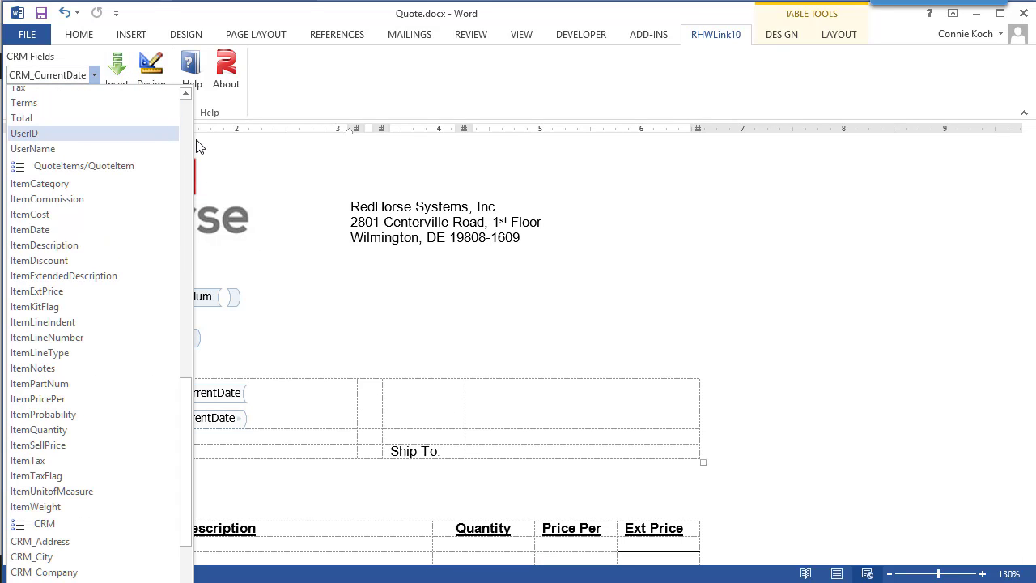
{"action": "left_click_drag", "start_coordinate": [185, 418], "coordinate": [194, 130]}
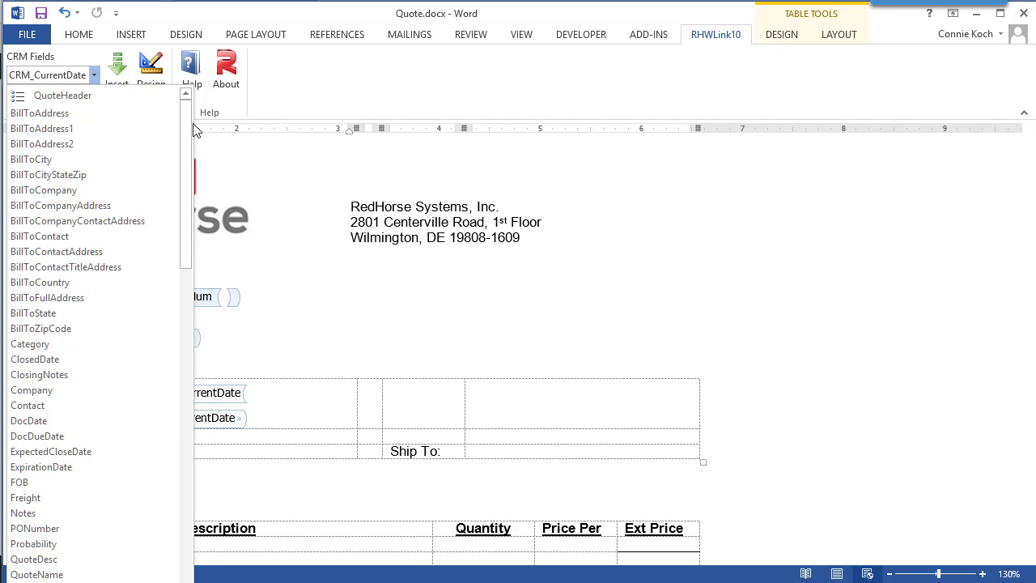
{"action": "left_click", "coordinate": [160, 221]}
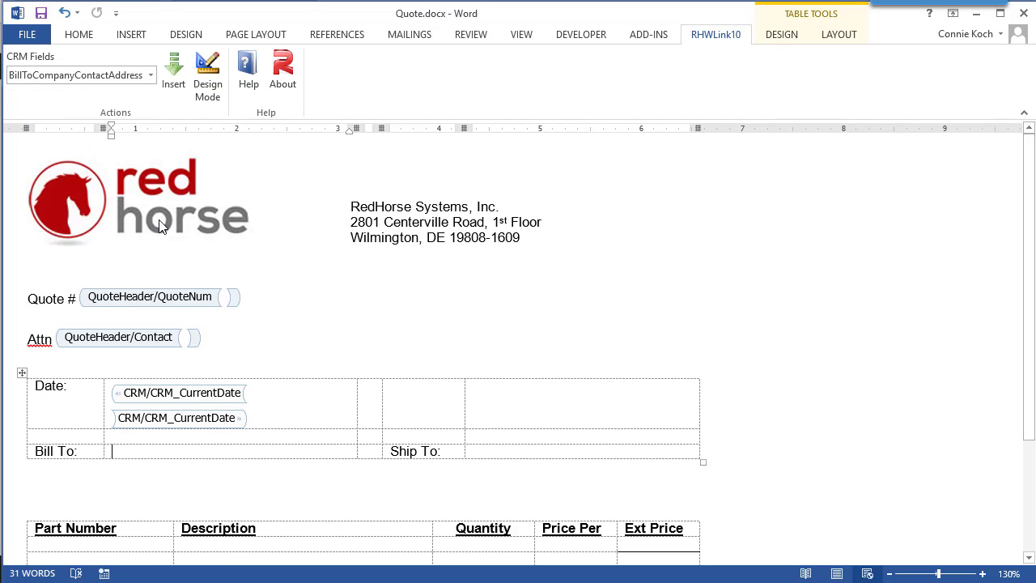
{"action": "left_click", "coordinate": [177, 75]}
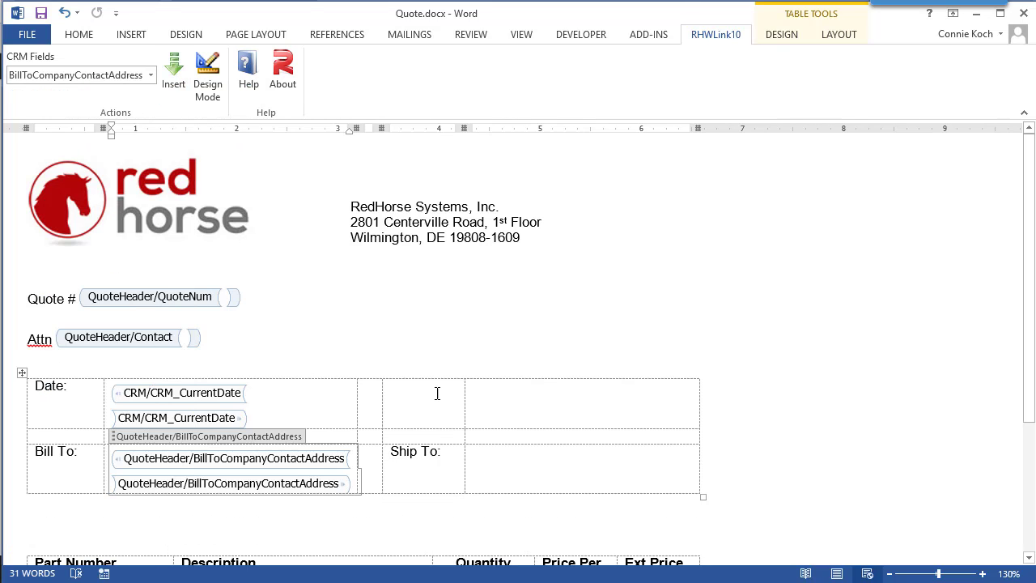
- Insert the ShipToCompanyContactAddress field in the table cell beside "Ship To:"
{"action": "left_click", "coordinate": [503, 462]}
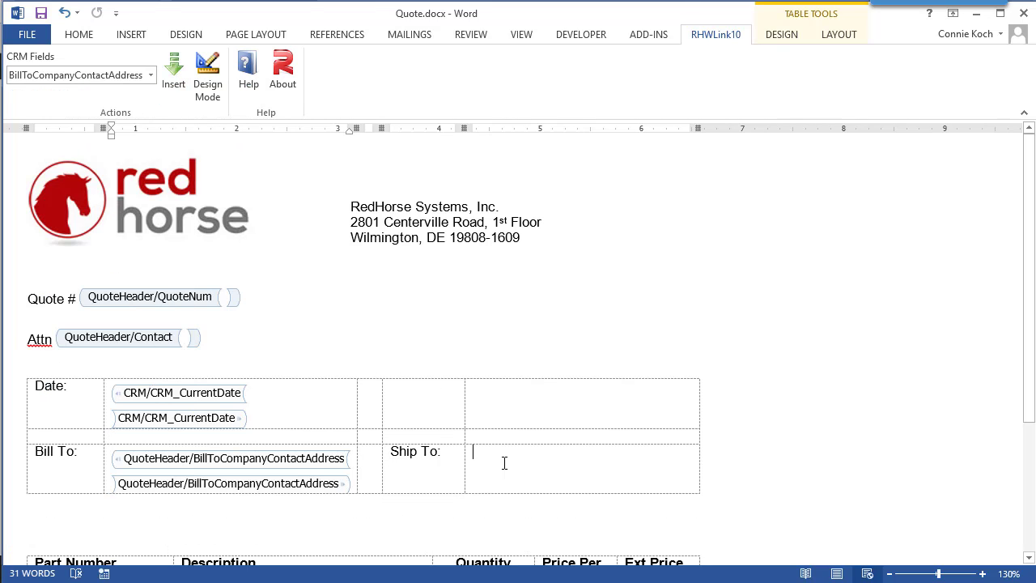
{"action": "left_click", "coordinate": [151, 75]}
{"action": "left_click_drag", "start_coordinate": [188, 144], "coordinate": [201, 284]}
{"action": "left_click", "coordinate": [147, 265]}
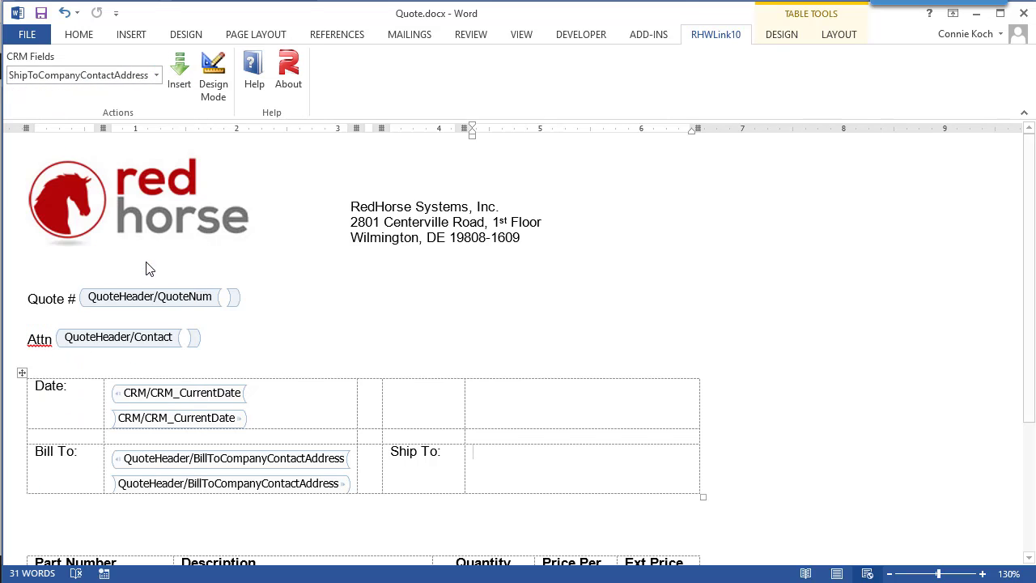
{"action": "left_click", "coordinate": [179, 71]}
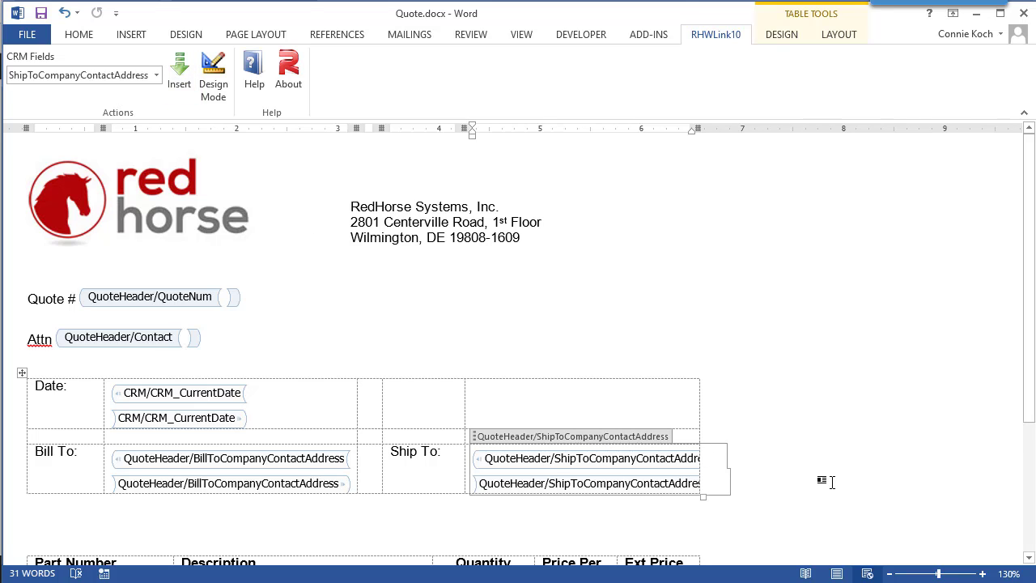
- Wrap the empty row directly below the Part Number header row in the QuoteItems/QuoteItem section
{"action": "scroll", "coordinate": [831, 482], "scroll_direction": "down", "scroll_amount": 5}
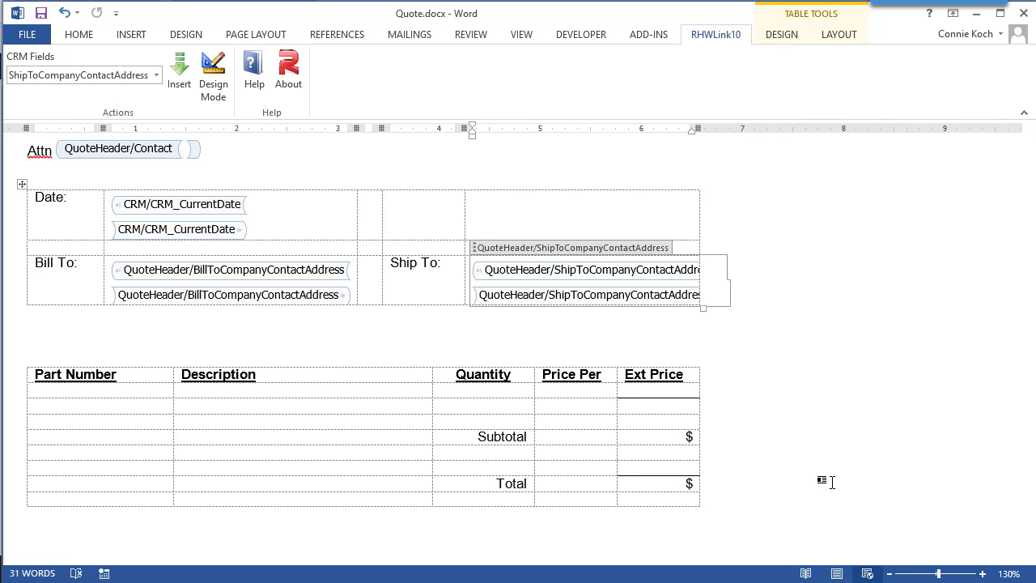
{"action": "left_click", "coordinate": [8, 391]}
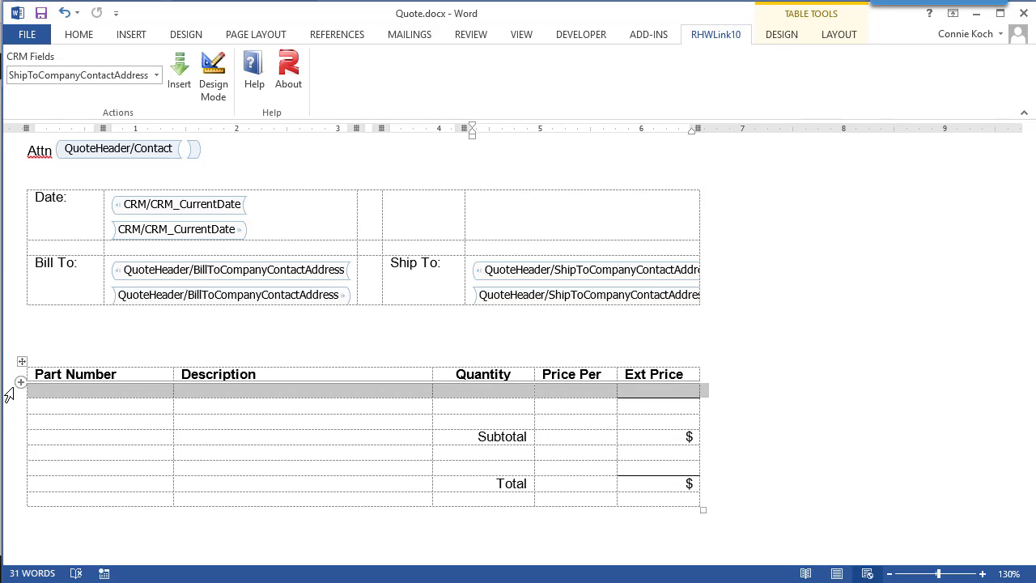
{"action": "left_click", "coordinate": [157, 75]}
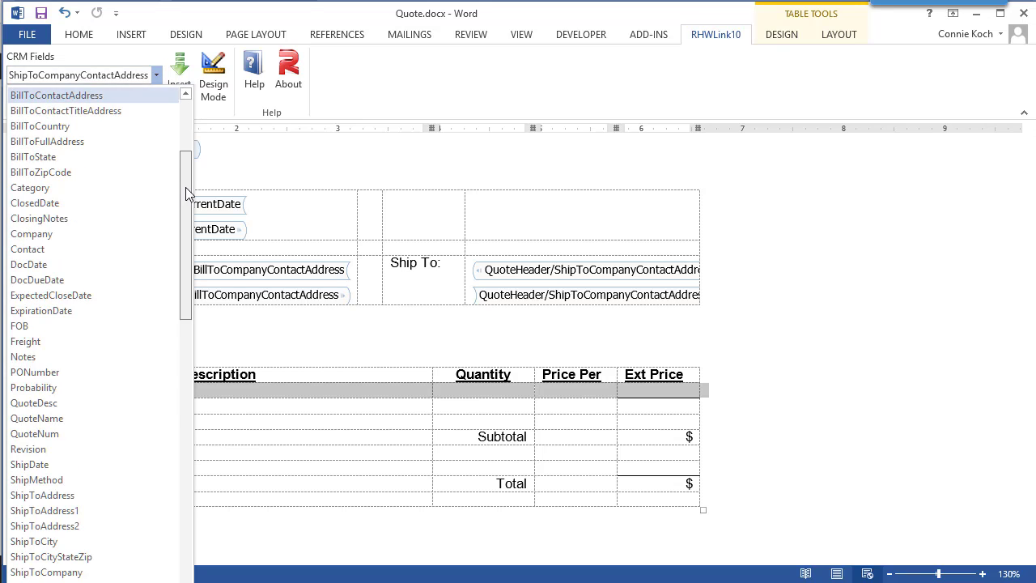
{"action": "left_click_drag", "start_coordinate": [186, 187], "coordinate": [195, 390]}
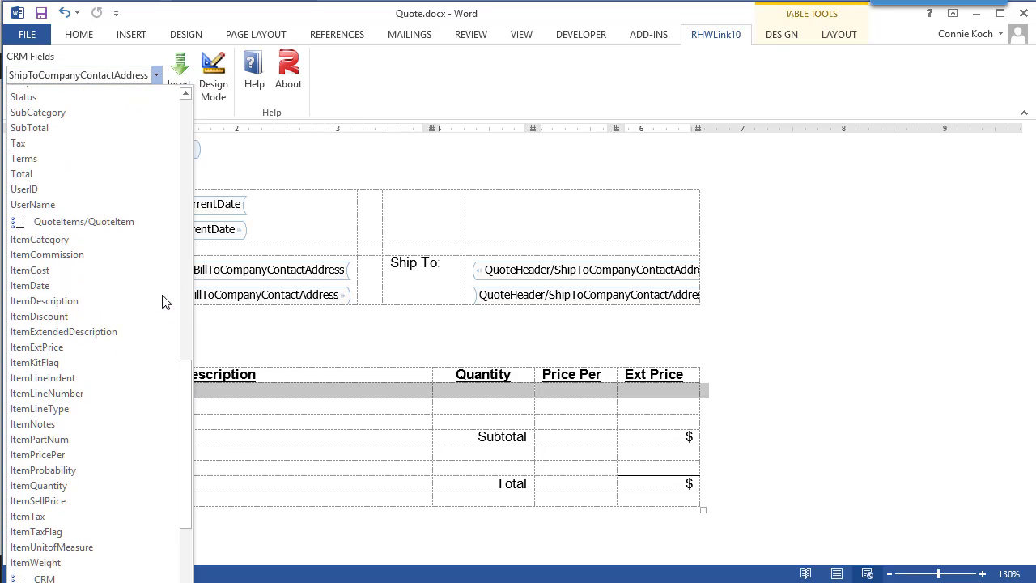
{"action": "left_click", "coordinate": [161, 225]}
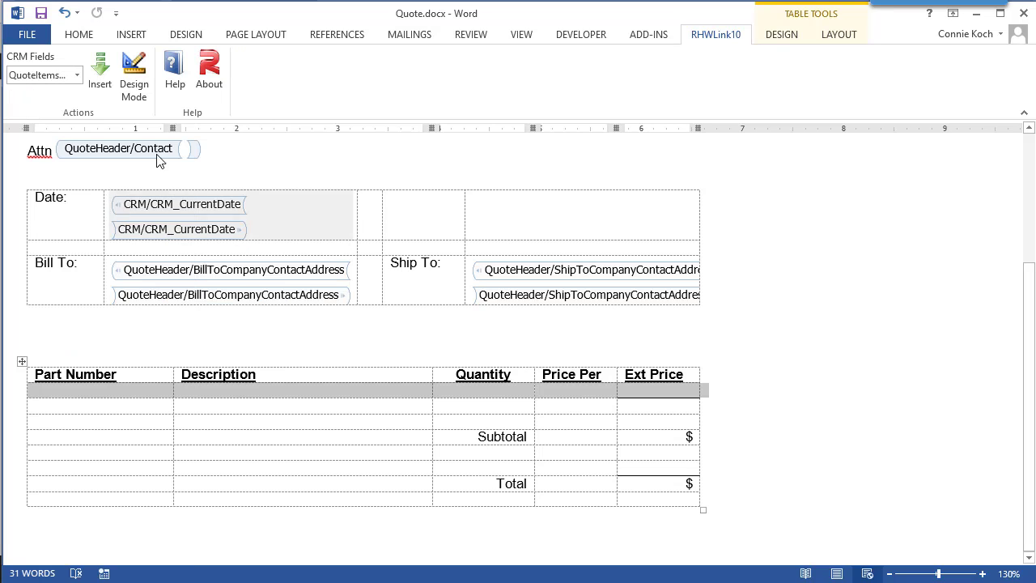
{"action": "left_click", "coordinate": [96, 74]}
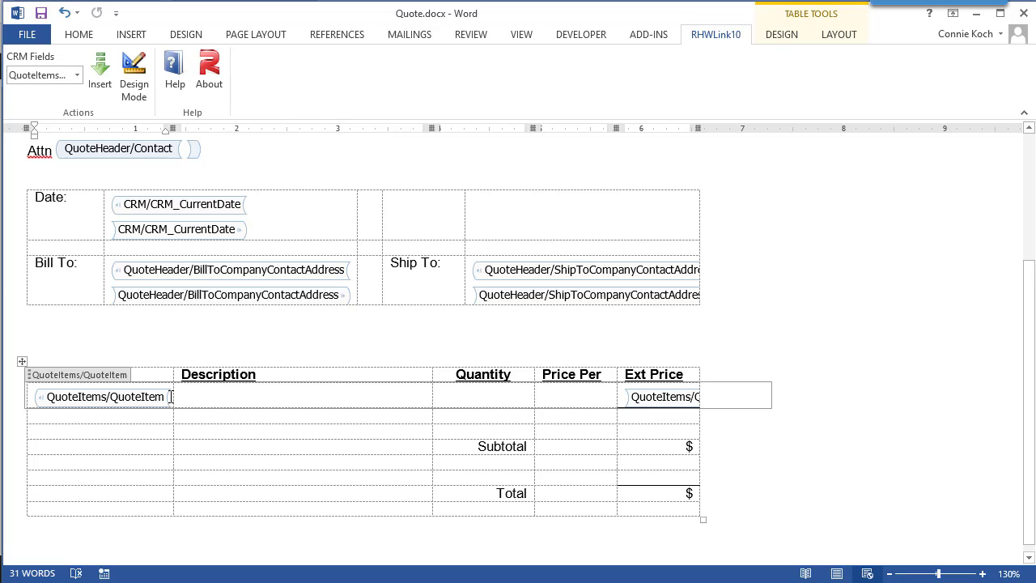
- Insert the ItemPartNum field in the Part Number cell of the quote item row
{"action": "left_click", "coordinate": [77, 76]}
{"action": "left_click_drag", "start_coordinate": [186, 343], "coordinate": [184, 495]}
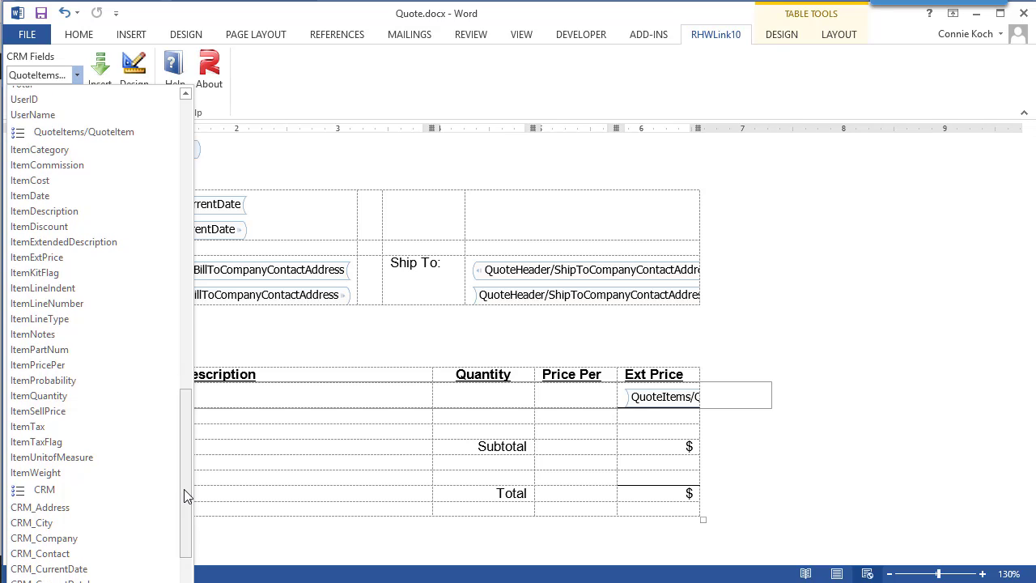
{"action": "left_click", "coordinate": [85, 350]}
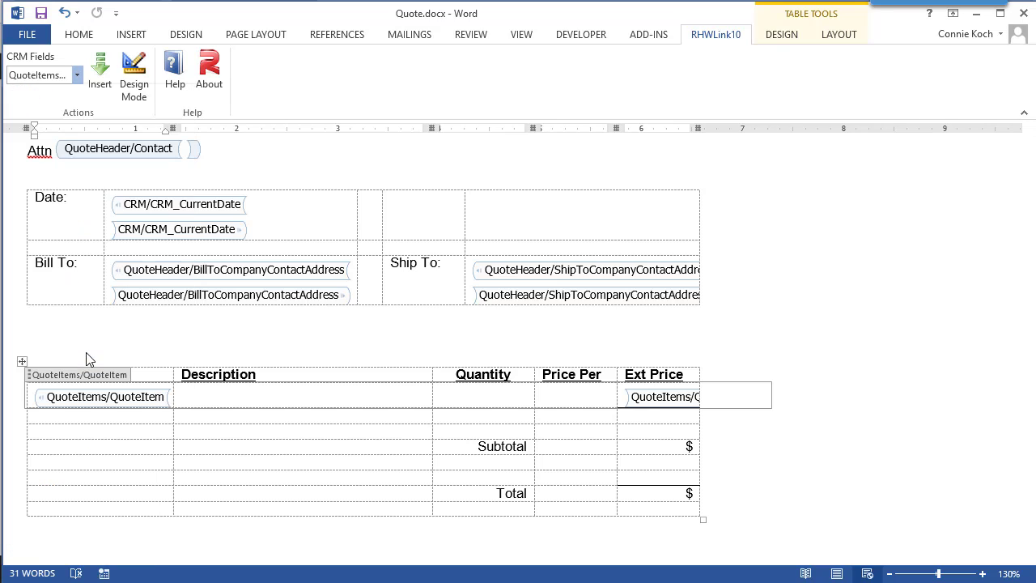
{"action": "left_click", "coordinate": [101, 84]}
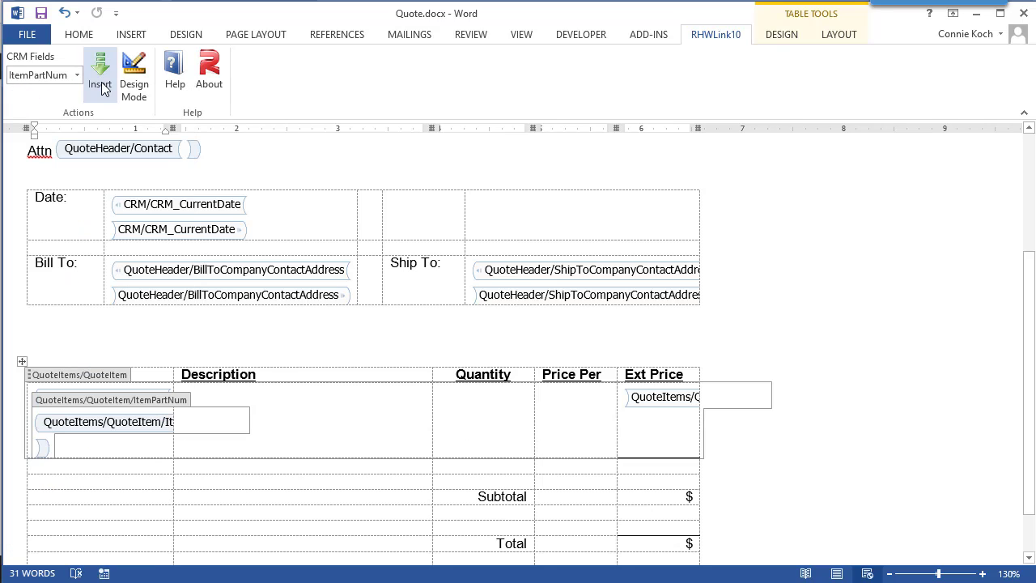
- Insert the ItemDescription field in the Description cell of the quote item row
{"action": "left_click", "coordinate": [296, 404]}
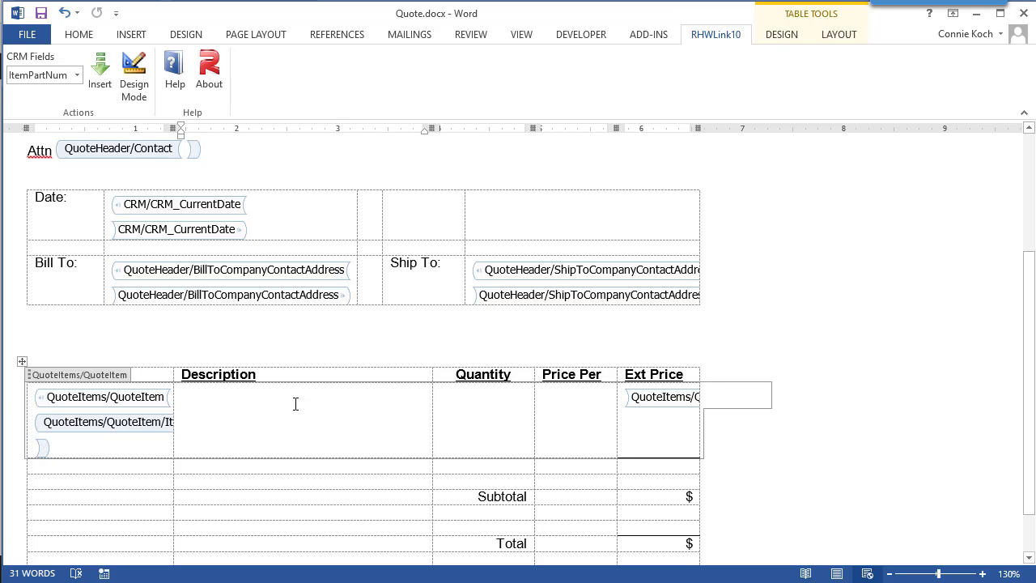
{"action": "left_click", "coordinate": [78, 75]}
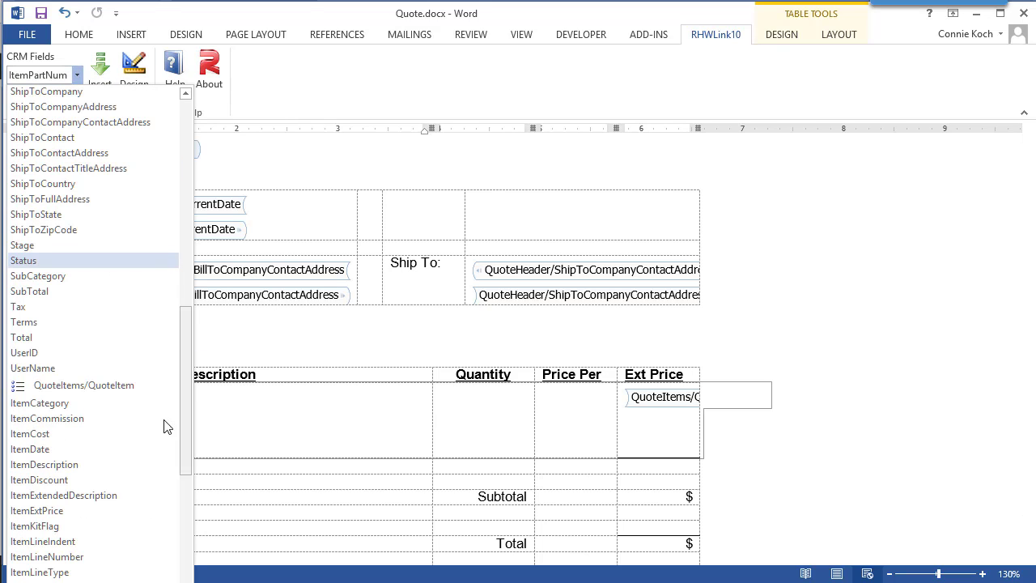
{"action": "left_click", "coordinate": [89, 469]}
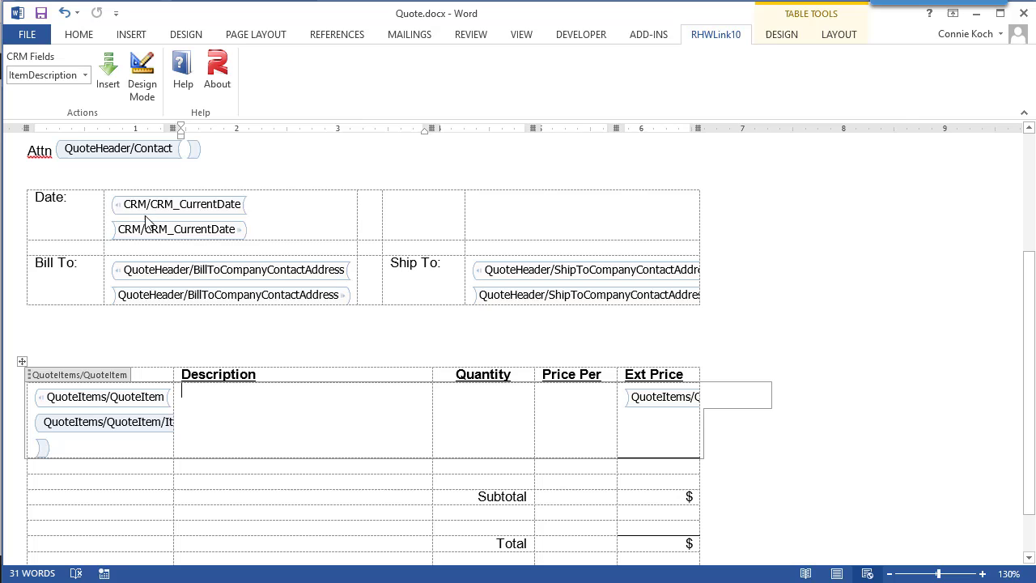
{"action": "left_click", "coordinate": [108, 69]}
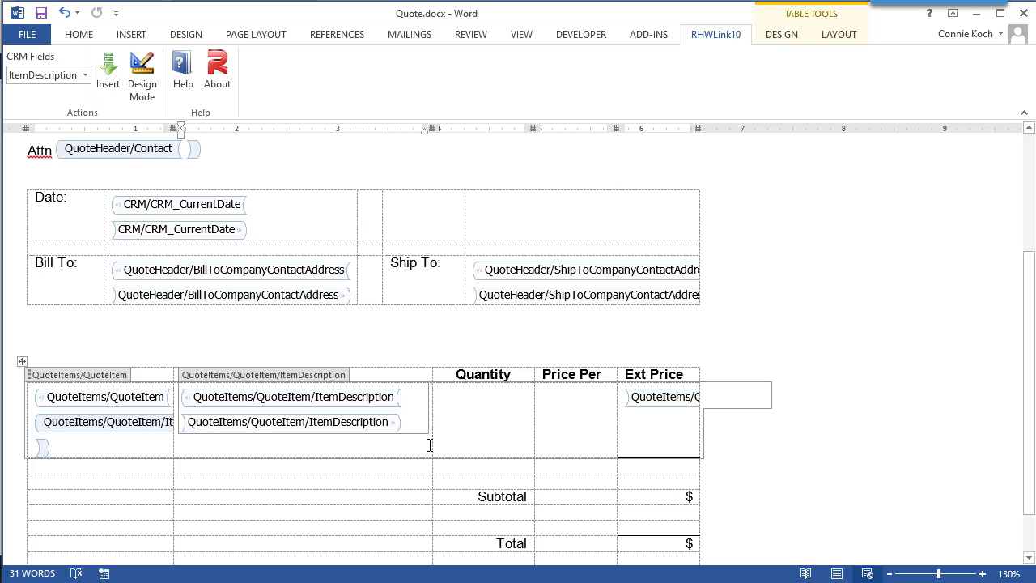
- Insert the ItemExtendedDescription field below the ItemDescription field in the same cell, leaving a blank line between them
{"action": "left_click", "coordinate": [430, 446]}
{"action": "key", "text": "Right"}
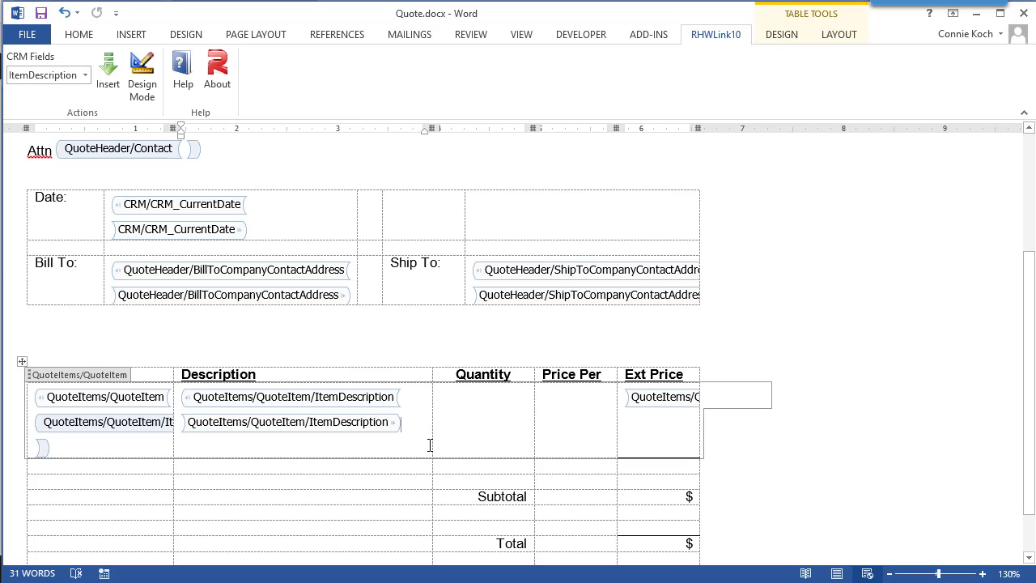
{"action": "key", "text": "Return"}
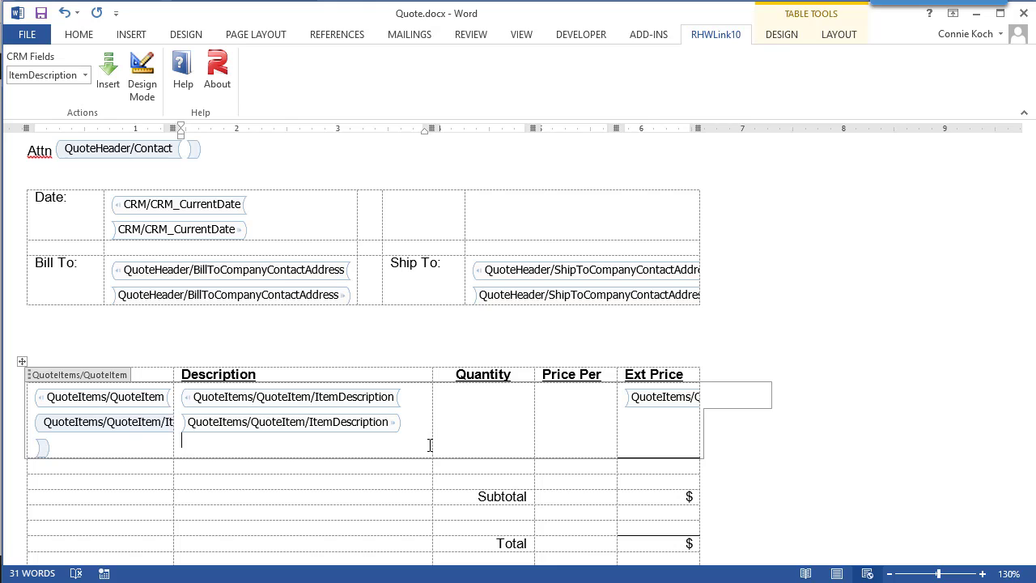
{"action": "key", "text": "Return"}
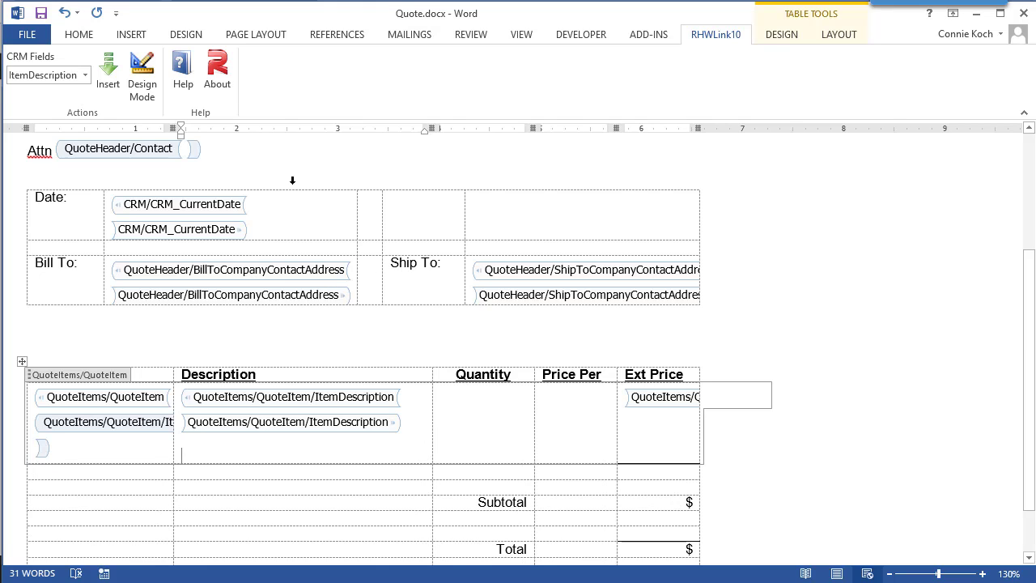
{"action": "left_click", "coordinate": [85, 75]}
{"action": "scroll", "coordinate": [159, 335], "scroll_direction": "down", "scroll_amount": 10}
{"action": "left_click_drag", "start_coordinate": [179, 396], "coordinate": [189, 497]}
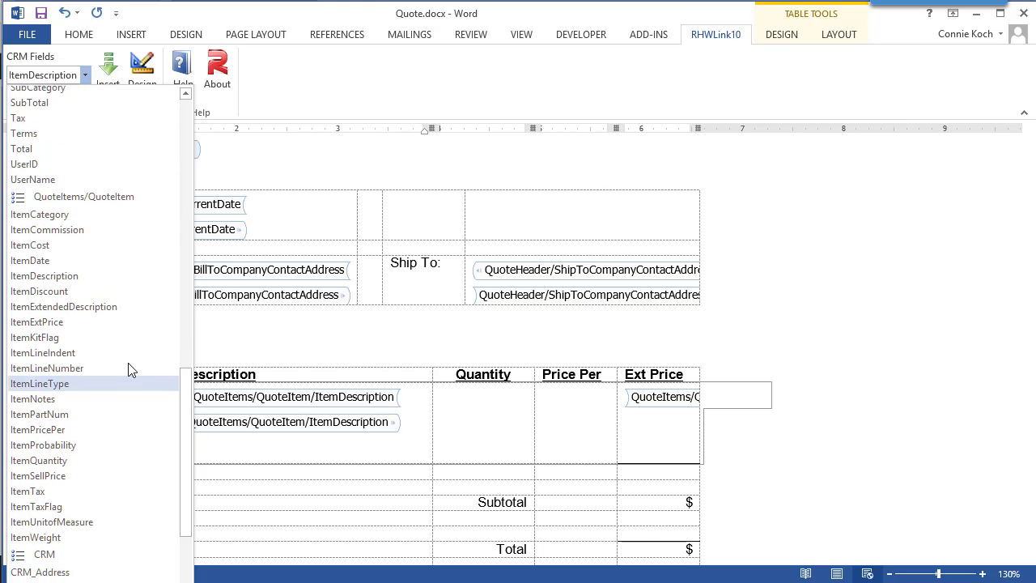
{"action": "left_click", "coordinate": [107, 308]}
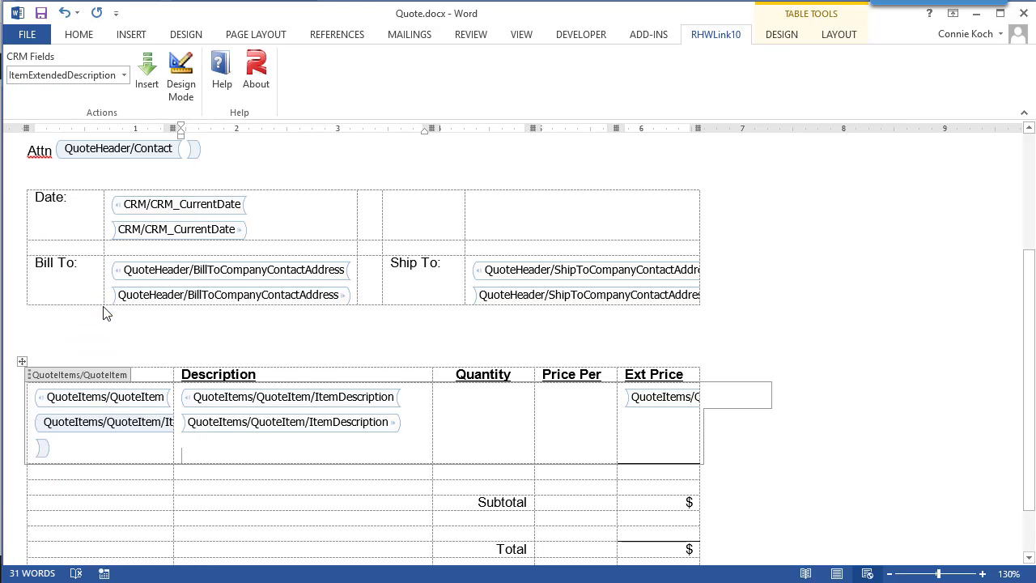
{"action": "left_click", "coordinate": [146, 76]}
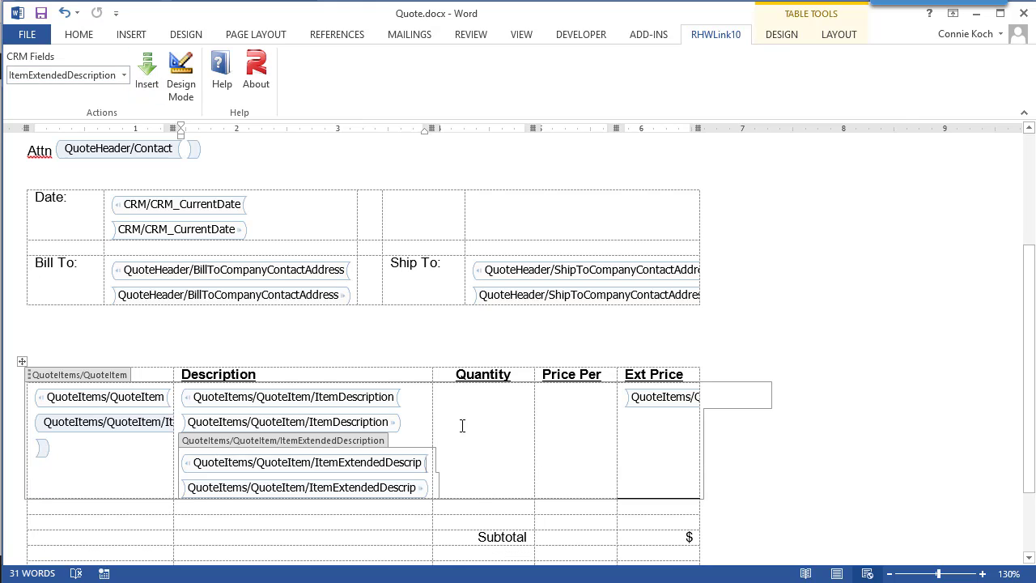
- Insert the ItemQuantity field in the Quantity cell of the quote item row
{"action": "left_click", "coordinate": [525, 413]}
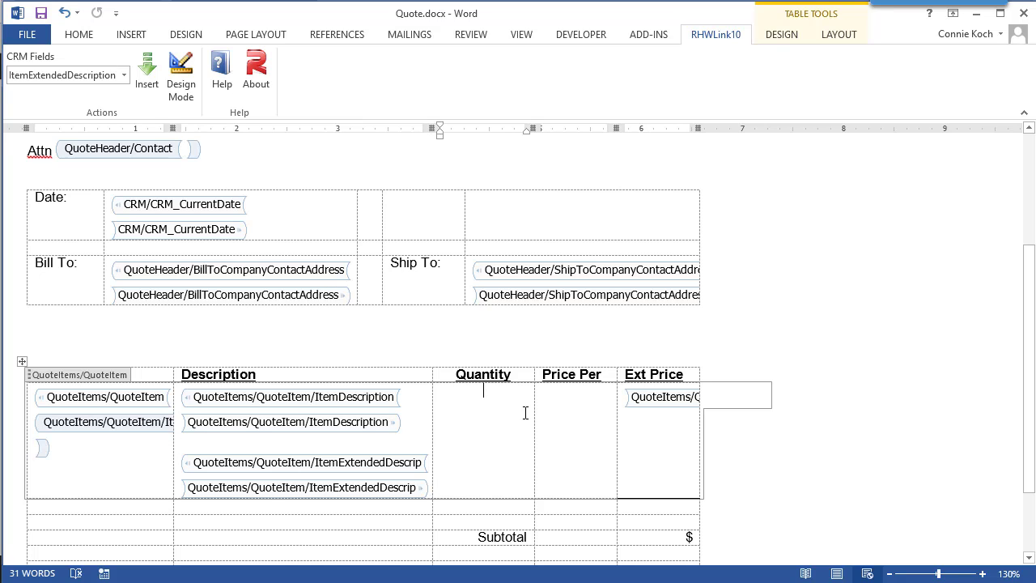
{"action": "left_click", "coordinate": [123, 75]}
{"action": "left_click_drag", "start_coordinate": [186, 320], "coordinate": [186, 391]}
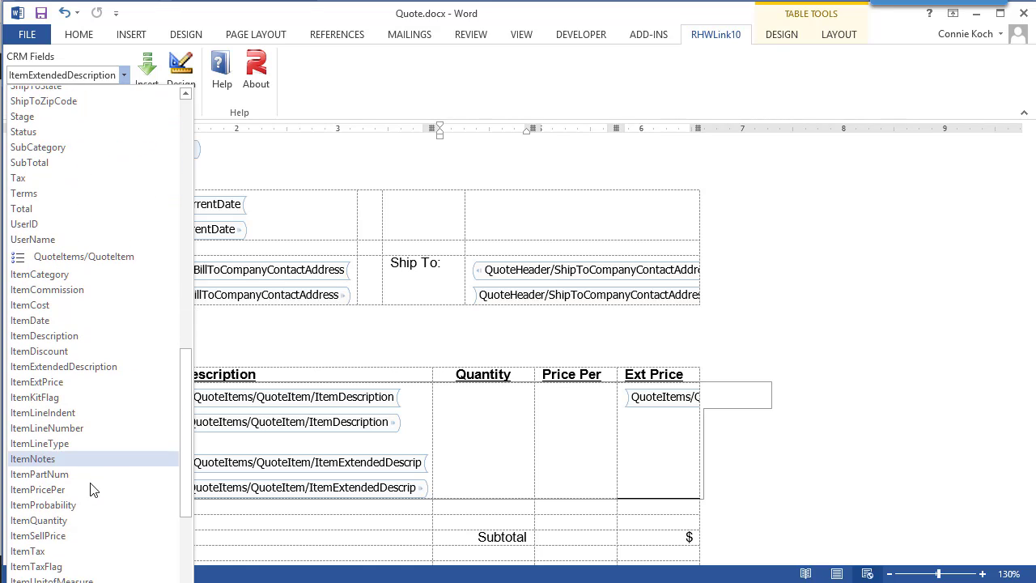
{"action": "left_click", "coordinate": [85, 522]}
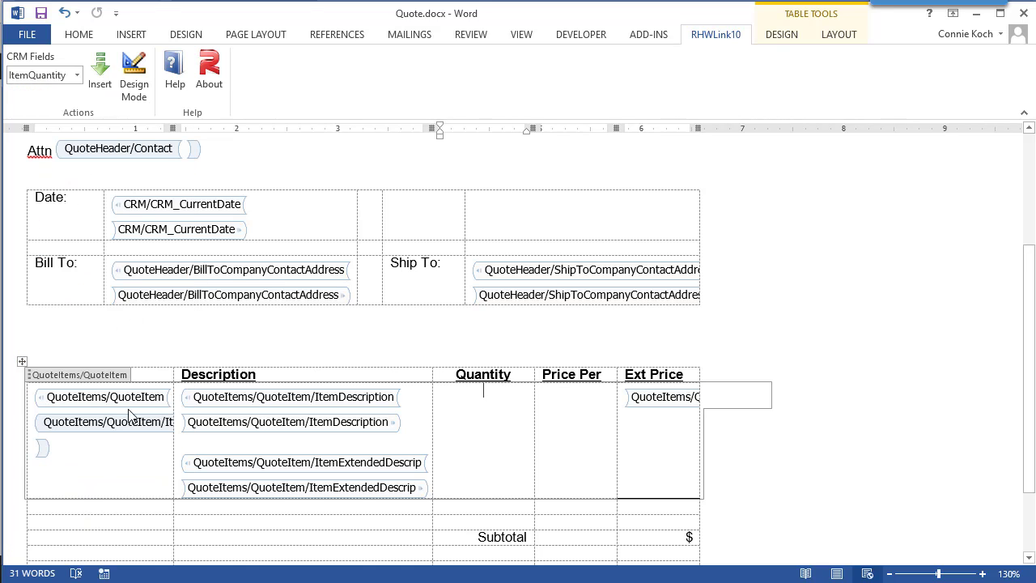
{"action": "left_click", "coordinate": [103, 91]}
- Insert the ItemPricePer field in the Price Per cell of the quote item row
{"action": "left_click", "coordinate": [579, 440]}
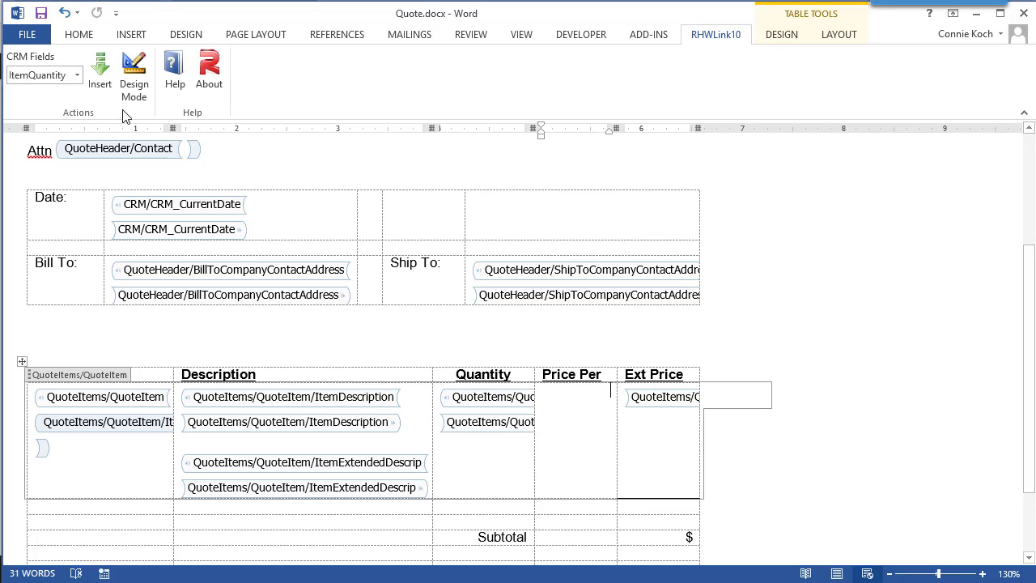
{"action": "left_click", "coordinate": [77, 75]}
{"action": "scroll", "coordinate": [122, 170], "scroll_direction": "down", "scroll_amount": 10}
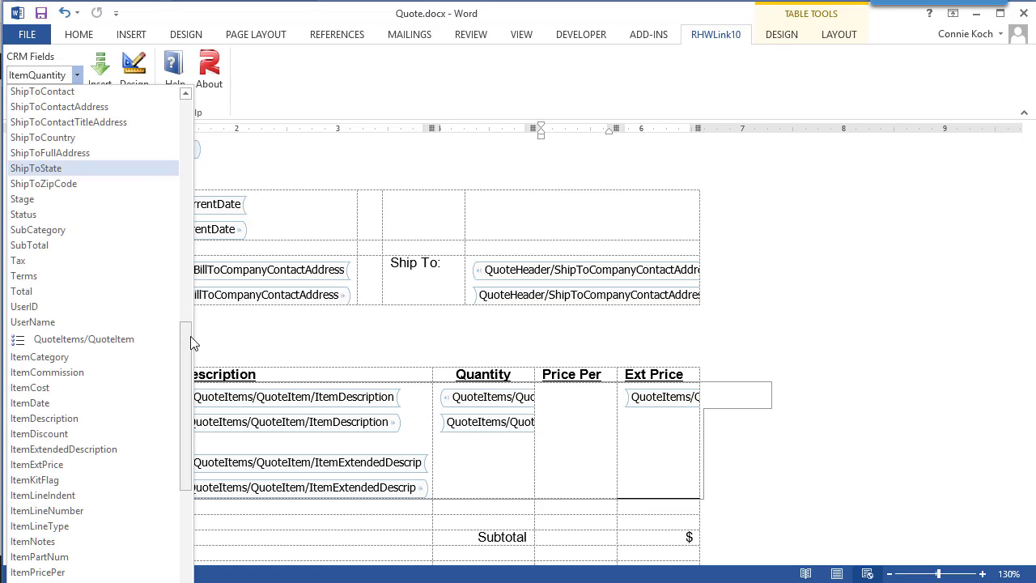
{"action": "left_click_drag", "start_coordinate": [187, 347], "coordinate": [185, 444]}
{"action": "left_click", "coordinate": [57, 245]}
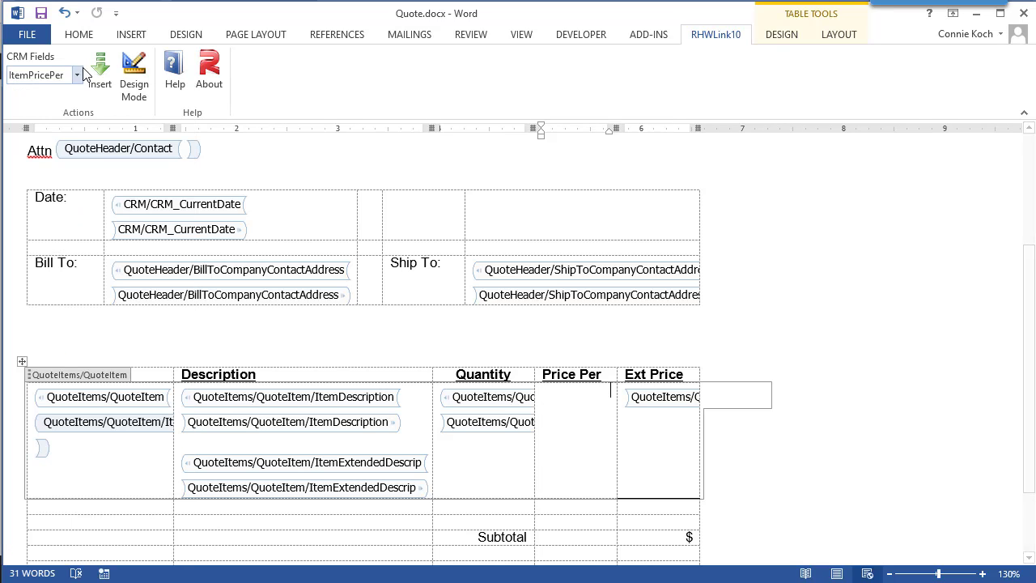
{"action": "left_click", "coordinate": [99, 73]}
- Insert the ItemExtPrice field in the Ext Price cell, inside the QuoteItem section before its closing tag
{"action": "left_click", "coordinate": [636, 451]}
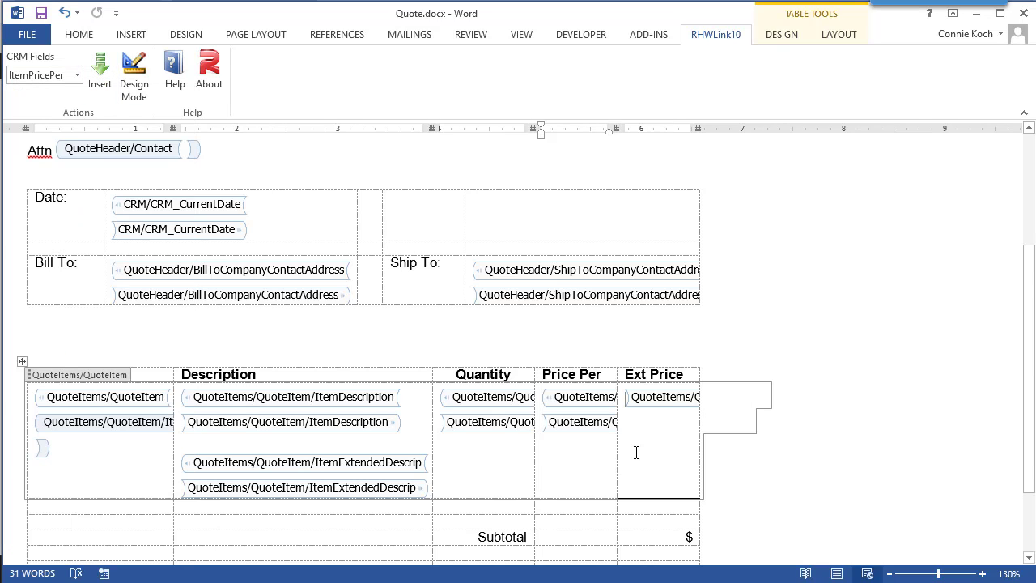
{"action": "left_click", "coordinate": [77, 75]}
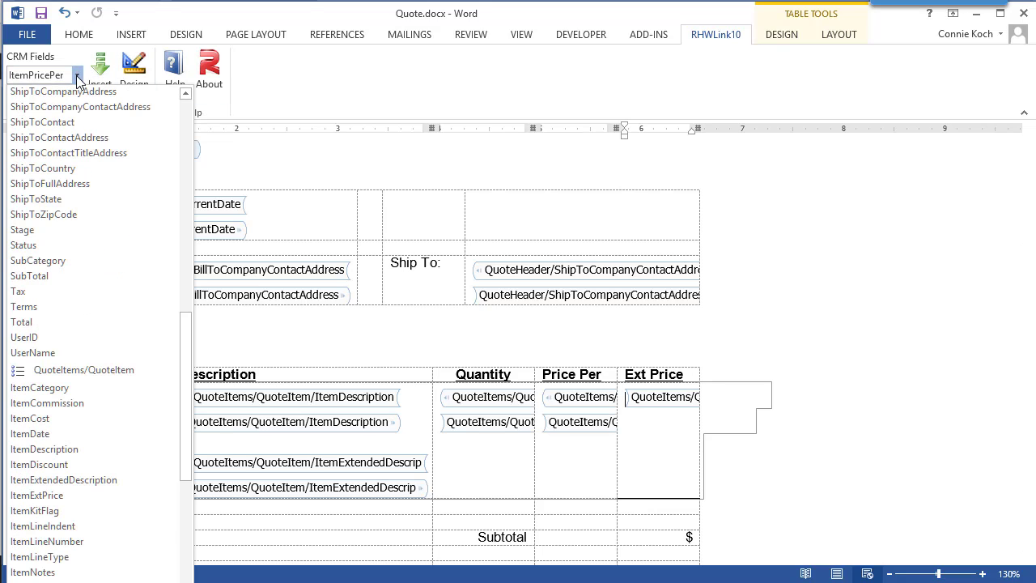
{"action": "left_click_drag", "start_coordinate": [186, 329], "coordinate": [191, 352]}
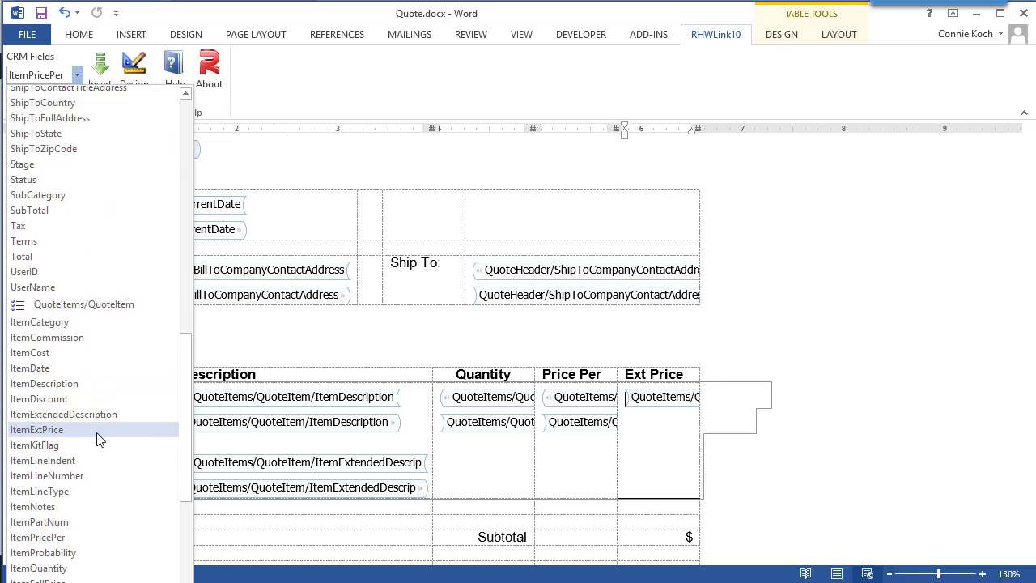
{"action": "left_click", "coordinate": [76, 431]}
{"action": "left_click", "coordinate": [100, 77]}
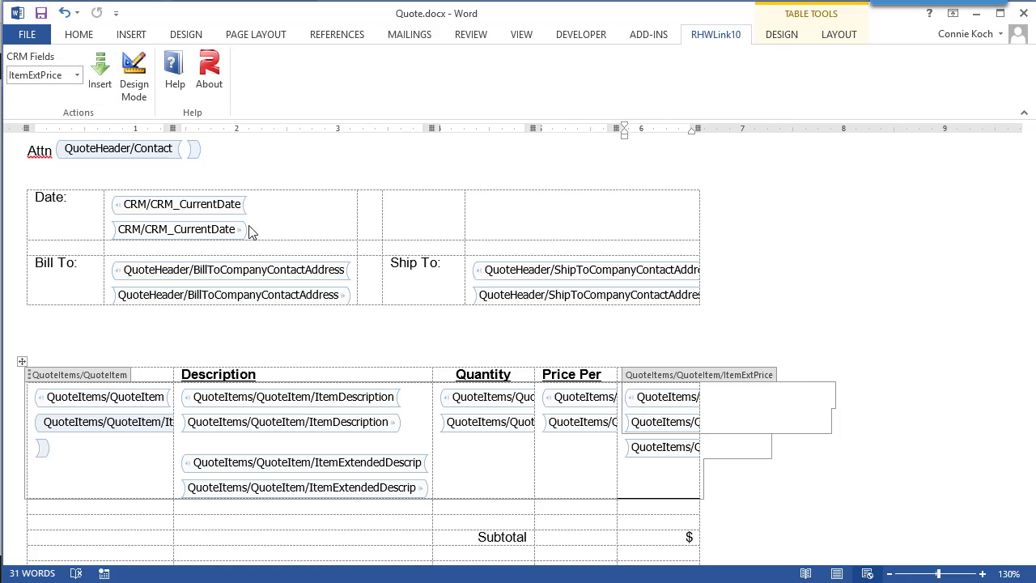
{"action": "left_click", "coordinate": [818, 509]}
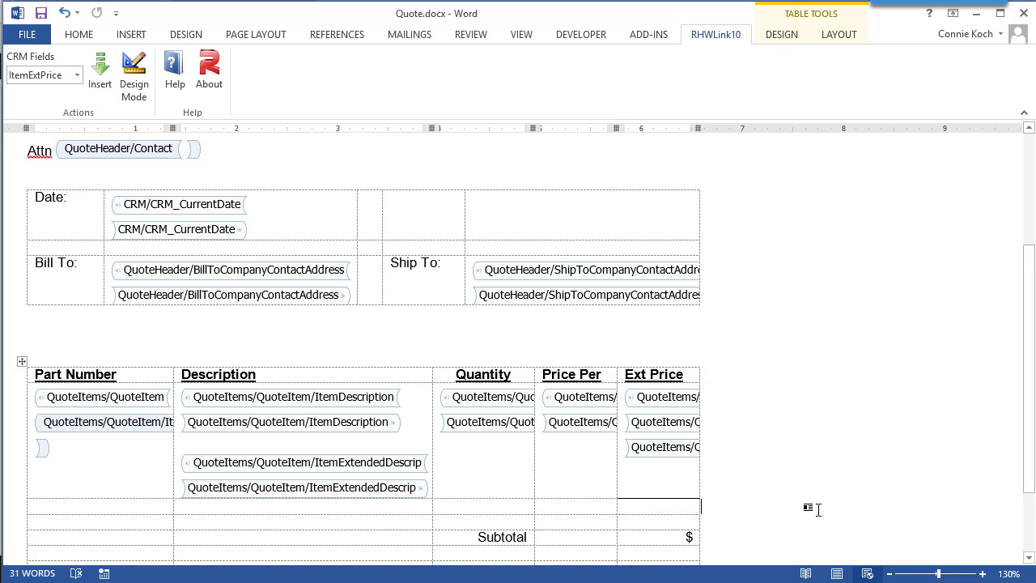
- Insert the quote header's SubTotal field after the dollar sign in the Subtotal row
{"action": "scroll", "coordinate": [817, 509], "scroll_direction": "down", "scroll_amount": 2}
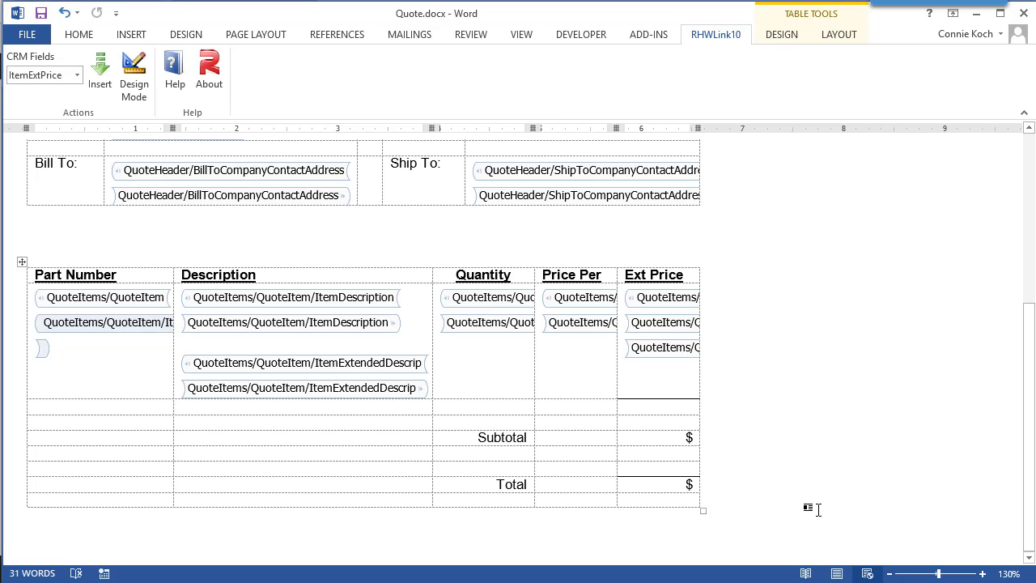
{"action": "left_click", "coordinate": [694, 442]}
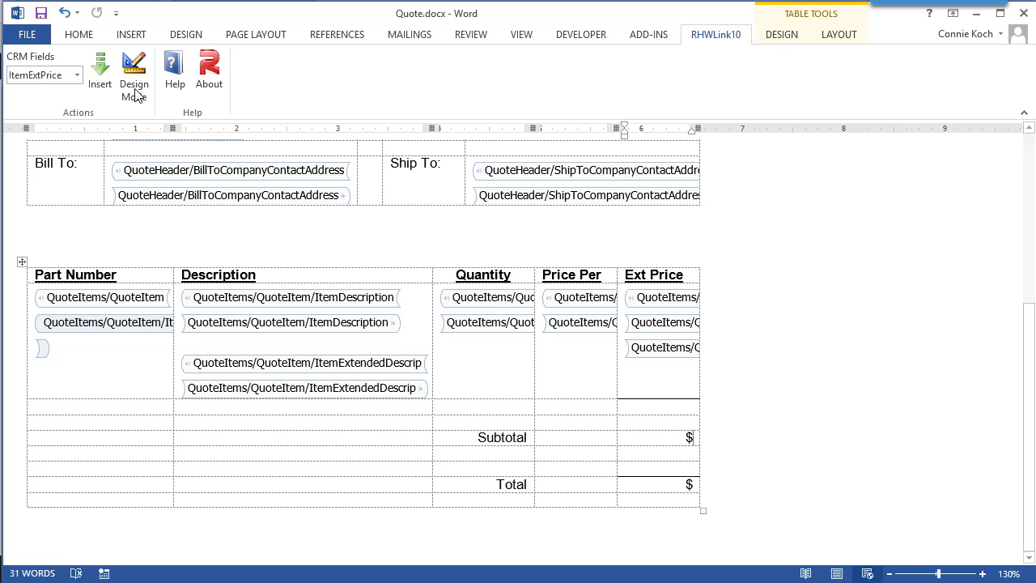
{"action": "left_click", "coordinate": [77, 74]}
{"action": "scroll", "coordinate": [192, 203], "scroll_direction": "down", "scroll_amount": 10}
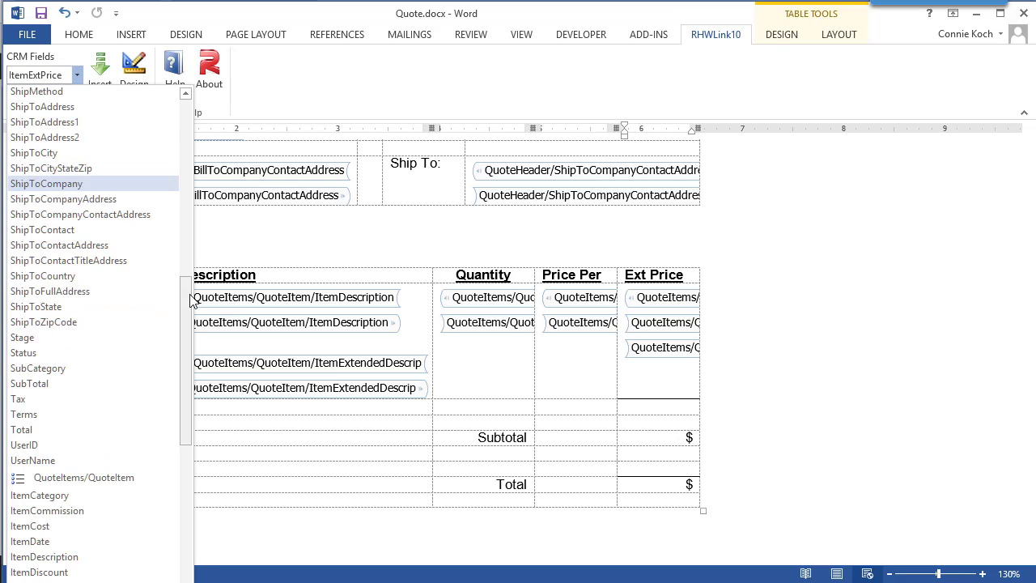
{"action": "left_click", "coordinate": [72, 384]}
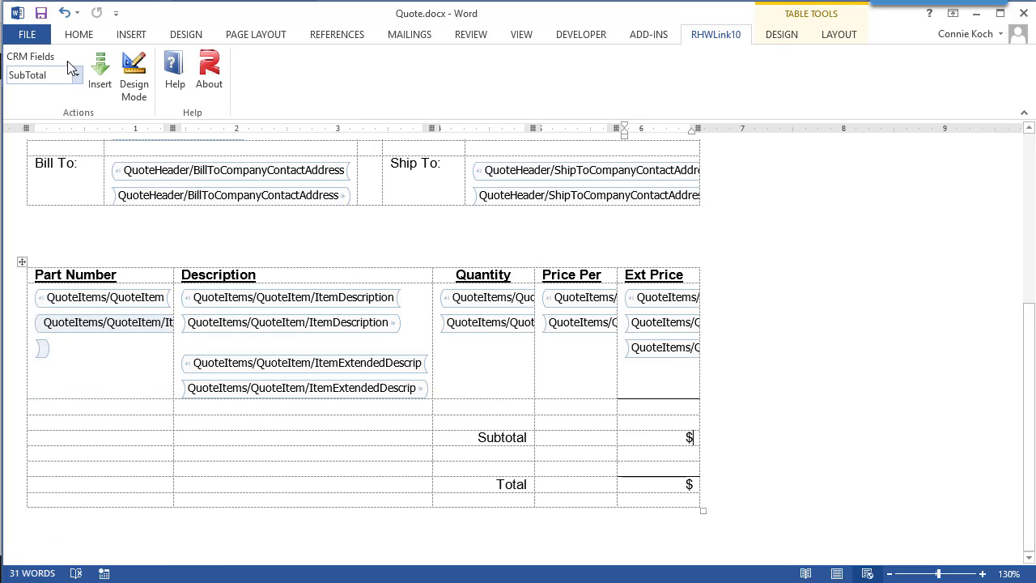
{"action": "left_click", "coordinate": [106, 82]}
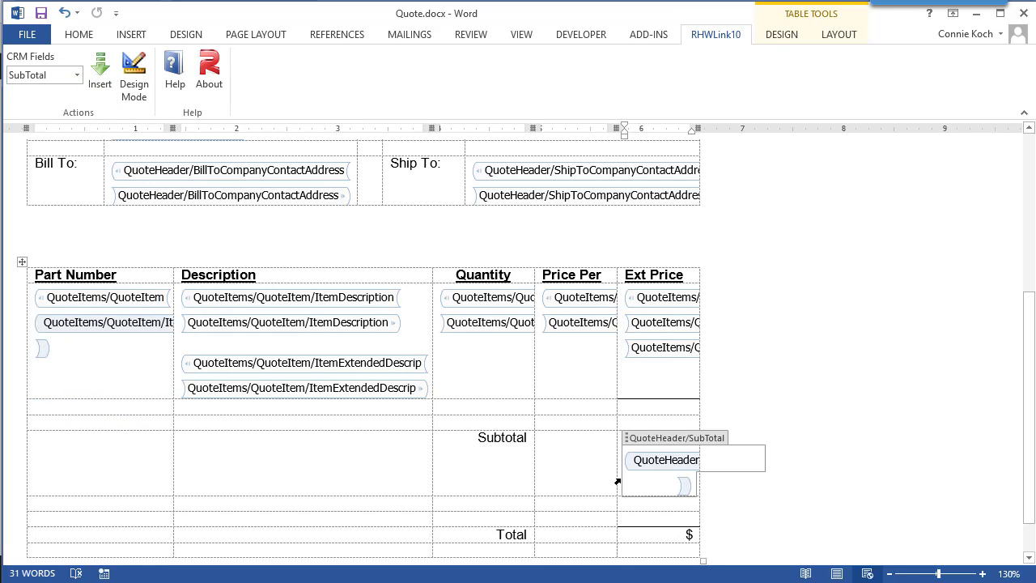
- Insert the quote header's Total field after the dollar sign in the Total row
{"action": "left_click", "coordinate": [693, 534]}
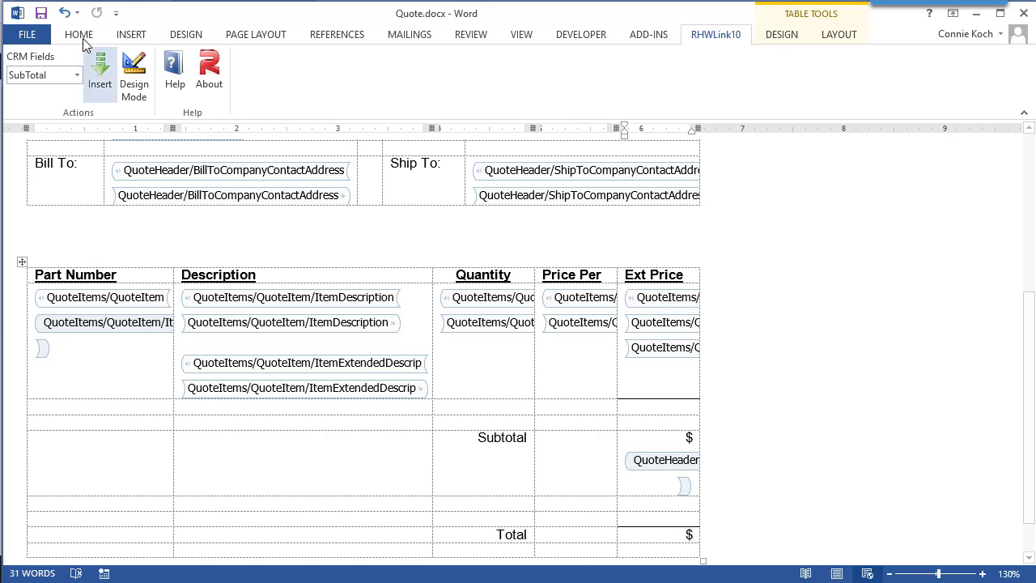
{"action": "left_click", "coordinate": [77, 75]}
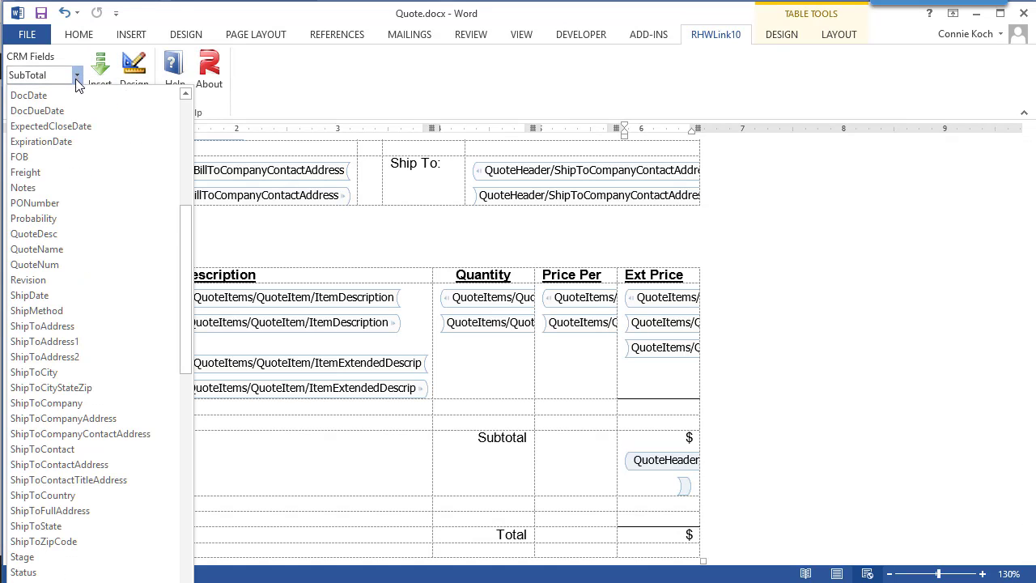
{"action": "scroll", "coordinate": [183, 279], "scroll_direction": "down", "scroll_amount": 5}
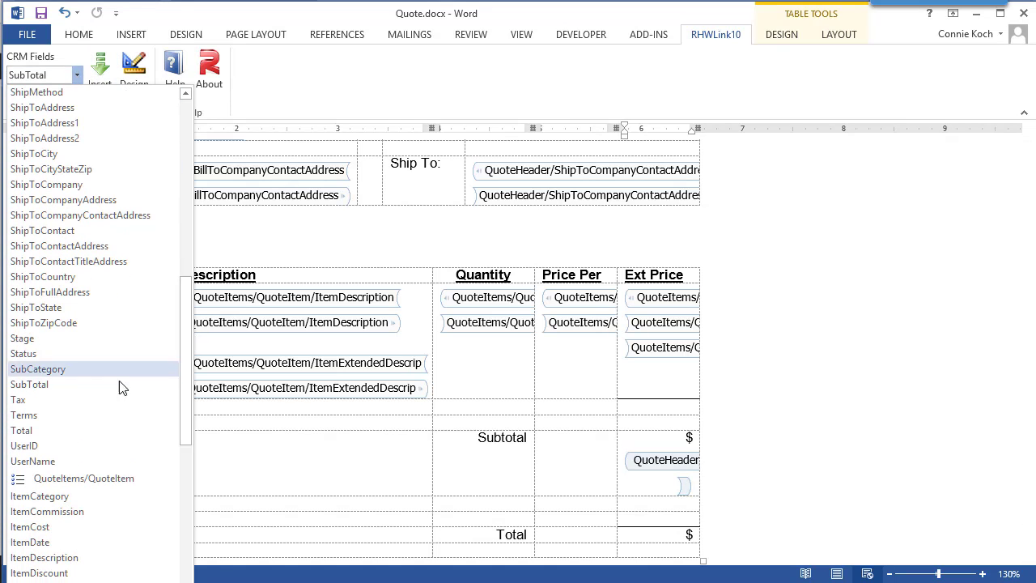
{"action": "left_click", "coordinate": [81, 429]}
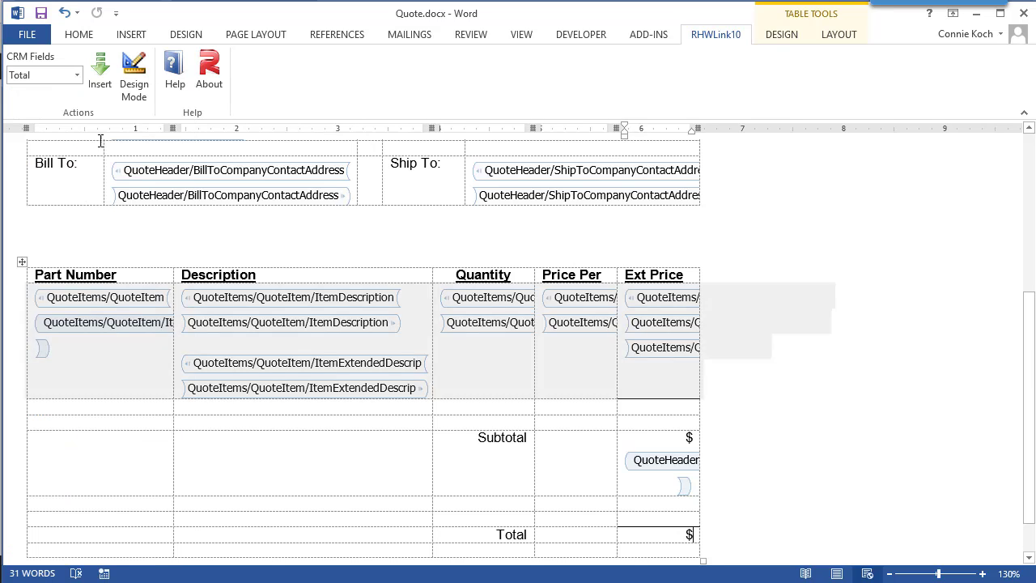
{"action": "left_click", "coordinate": [98, 80]}
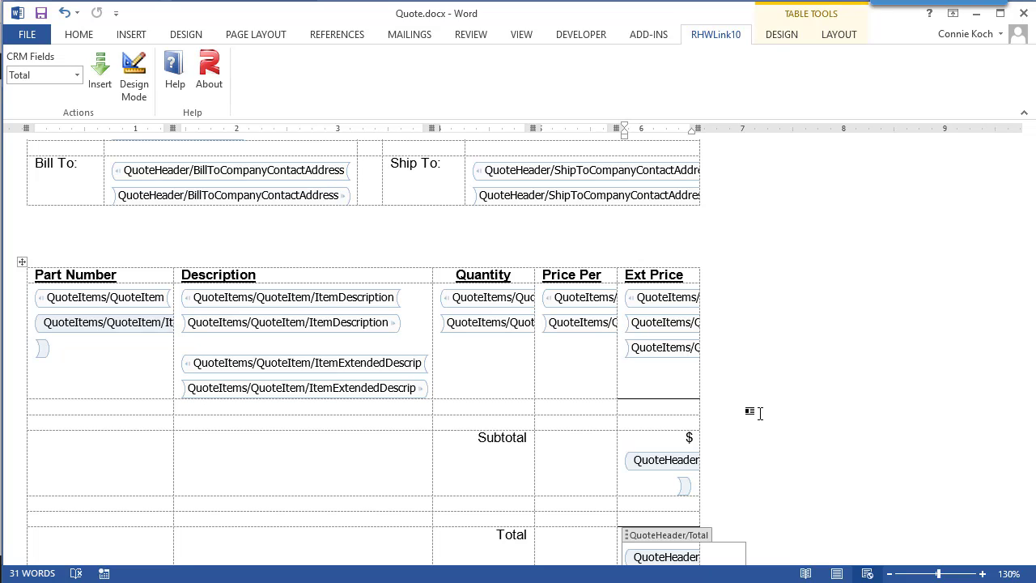
{"action": "left_click", "coordinate": [759, 413]}
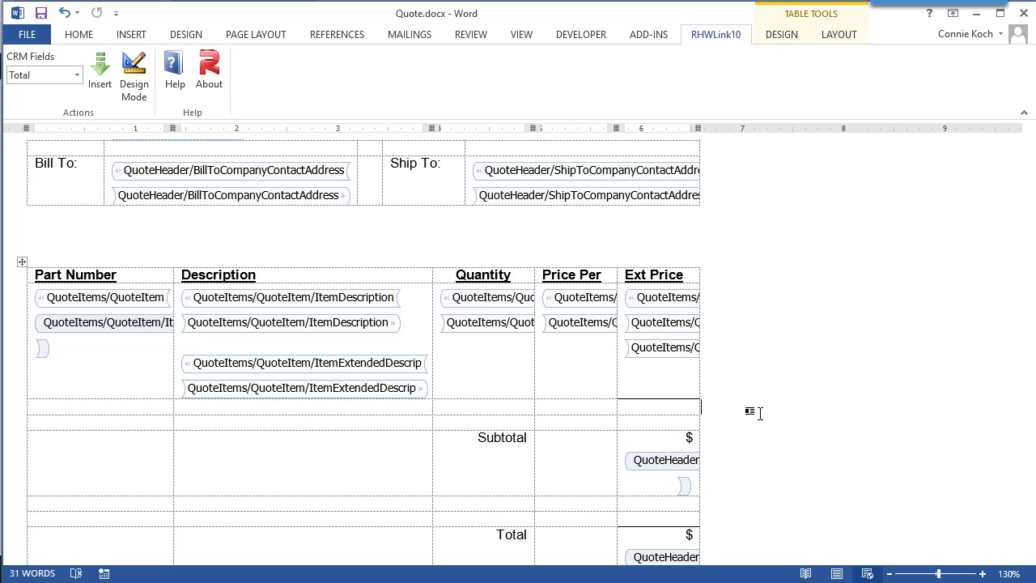
- Set the font color of the entire quote template to Automatic
{"action": "scroll", "coordinate": [759, 413], "scroll_direction": "up", "scroll_amount": 5}
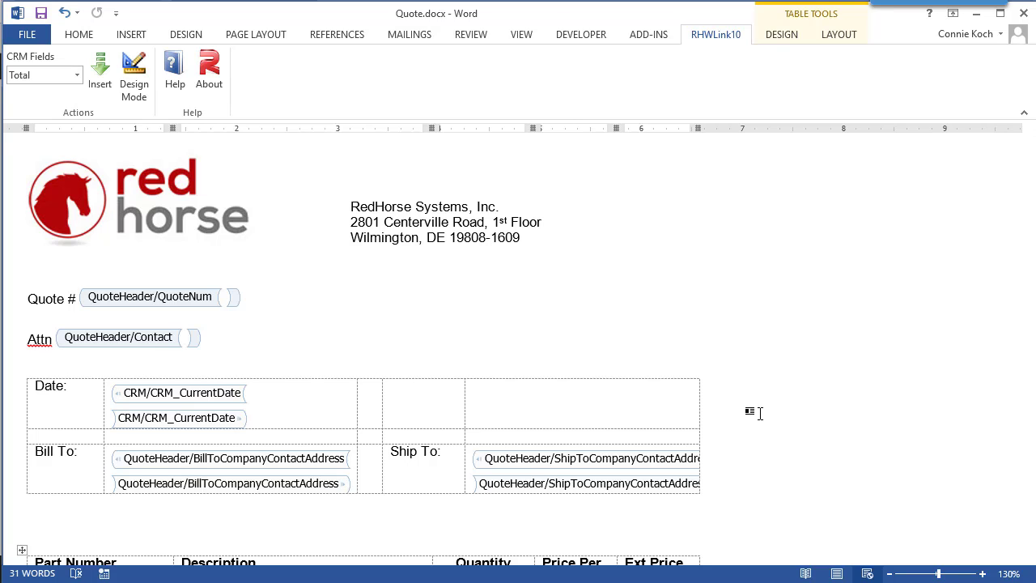
{"action": "key", "text": "ctrl+a"}
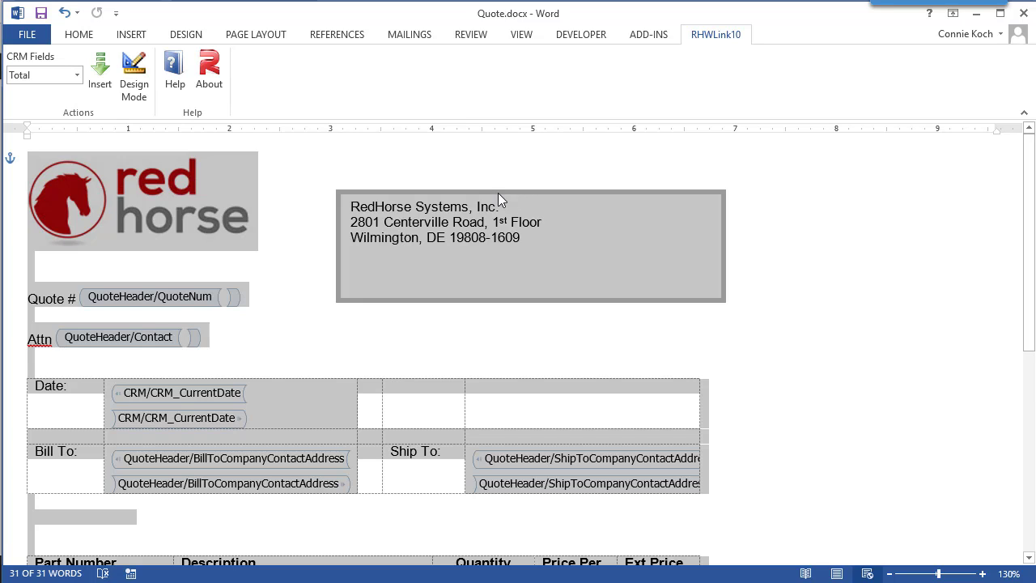
{"action": "left_click", "coordinate": [79, 35]}
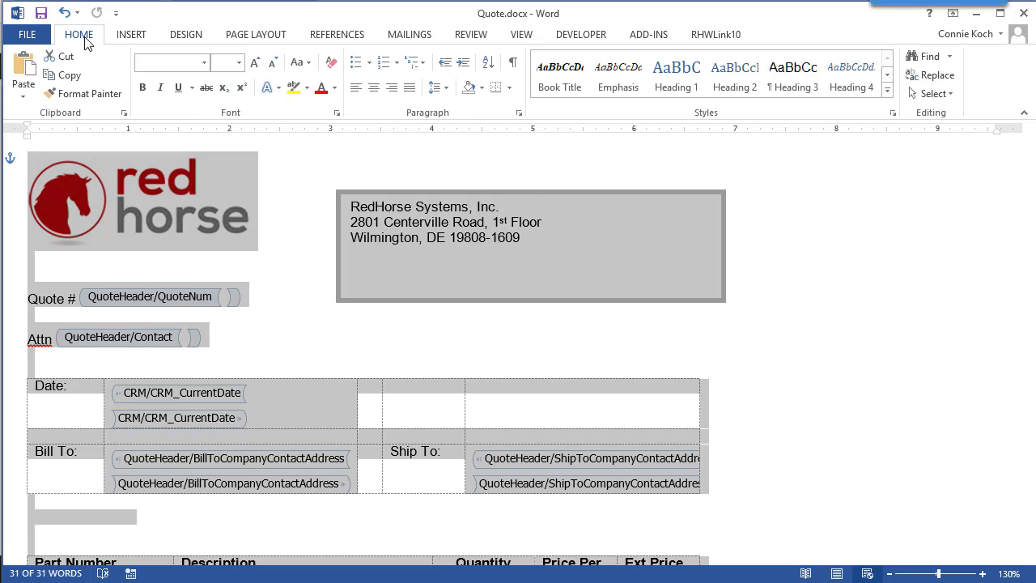
{"action": "left_click", "coordinate": [334, 88]}
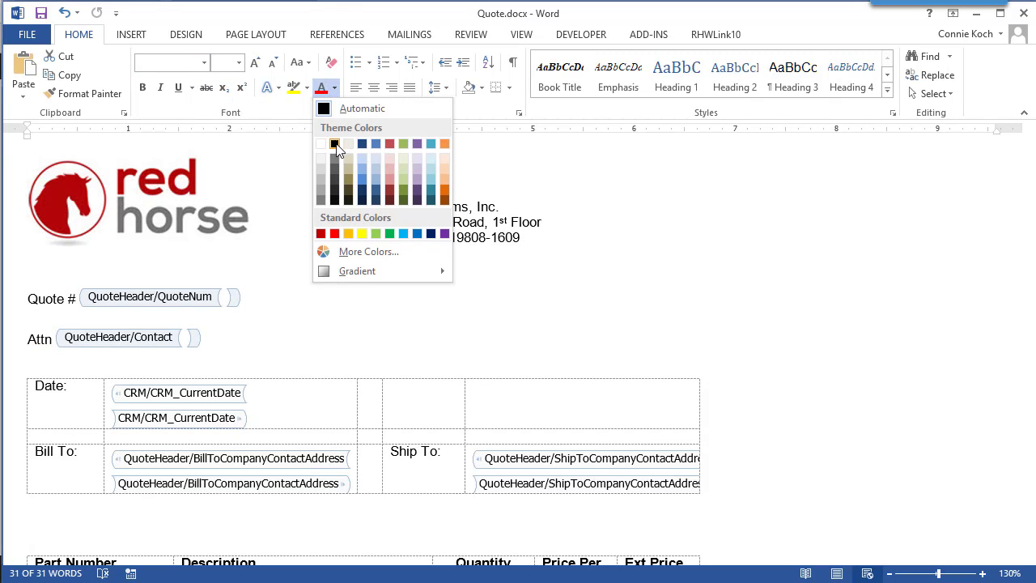
{"action": "left_click", "coordinate": [324, 109]}
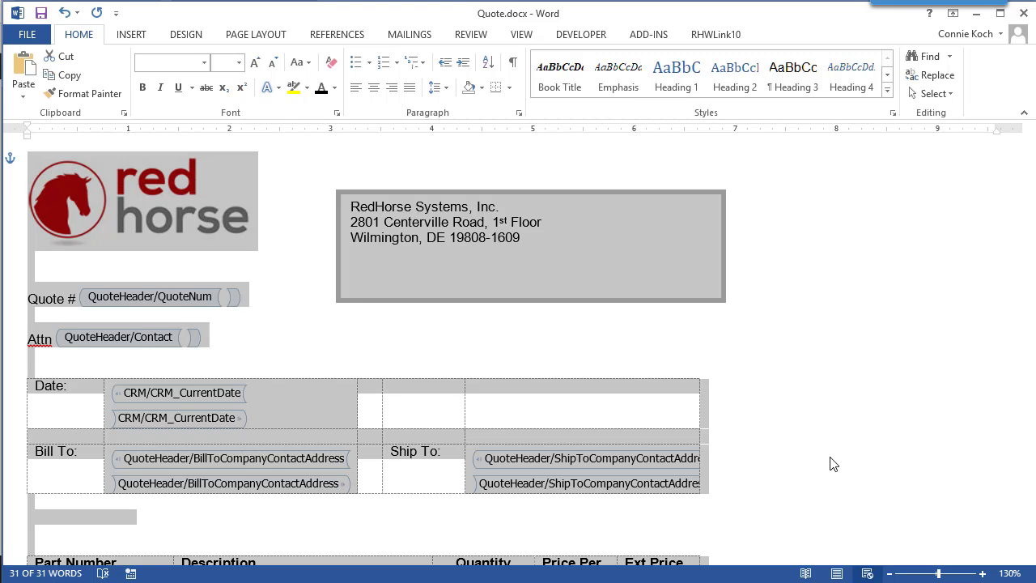
{"action": "left_click", "coordinate": [830, 457]}
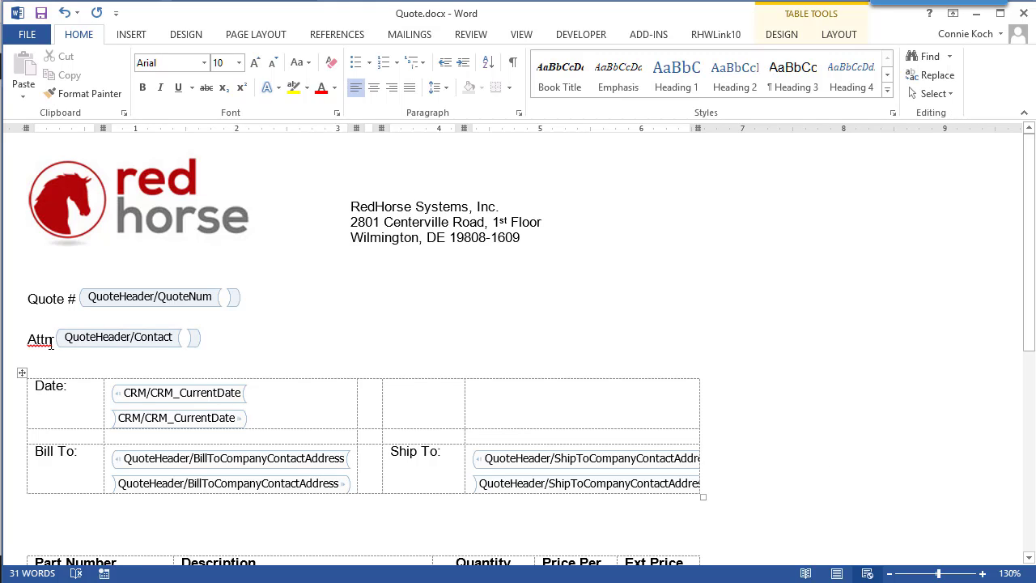
{"action": "left_click_drag", "start_coordinate": [53, 343], "coordinate": [224, 342]}
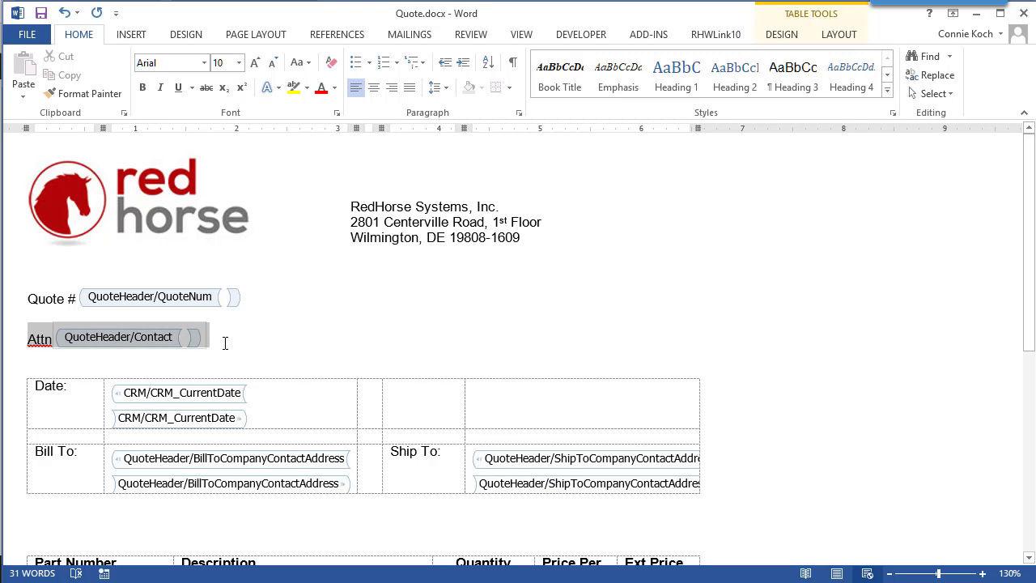
{"action": "left_click", "coordinate": [334, 88]}
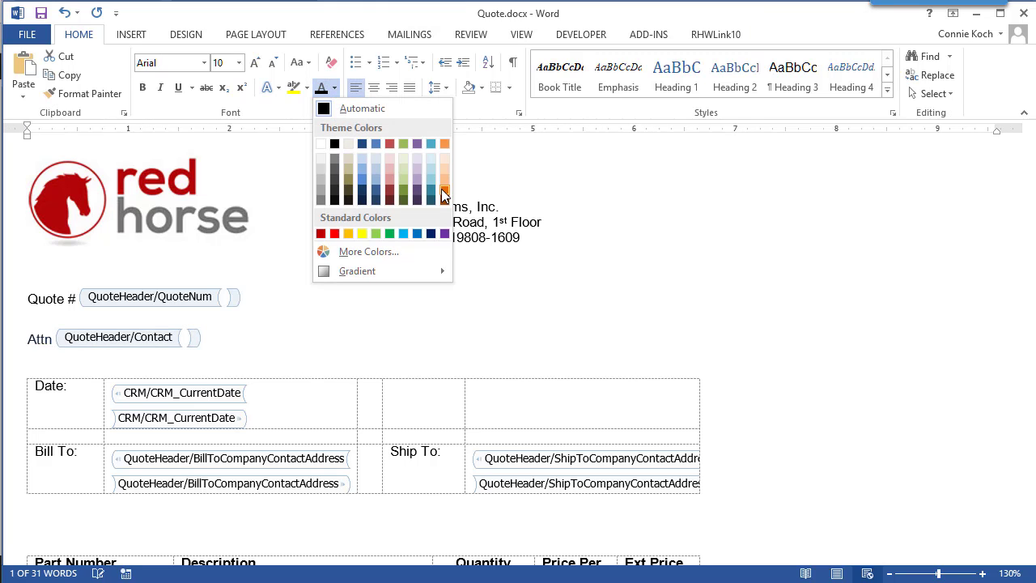
{"action": "left_click", "coordinate": [639, 314]}
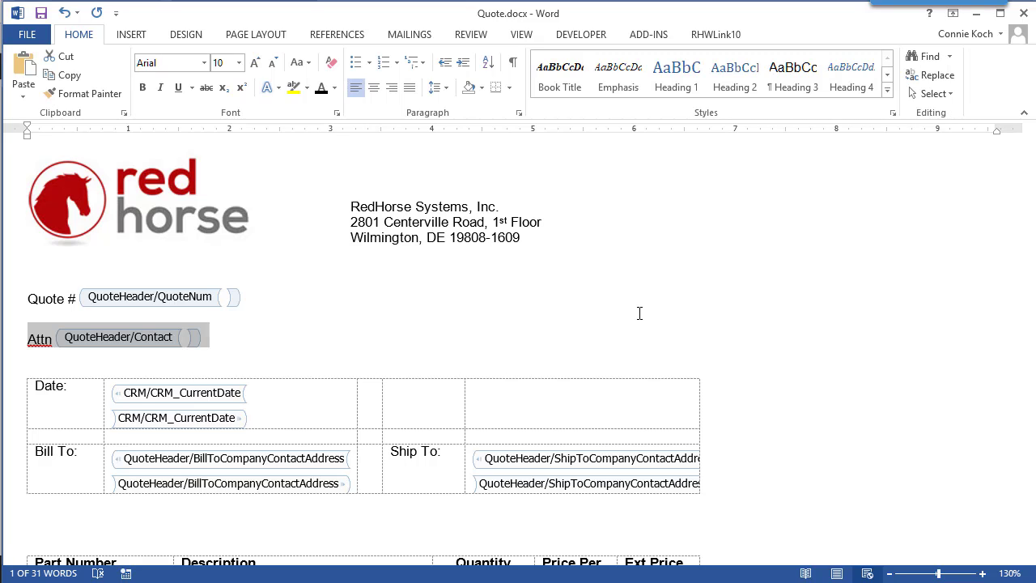
- Center the Quote # and Attn lines together with their merge fields
{"action": "left_click_drag", "start_coordinate": [4, 305], "coordinate": [2, 343]}
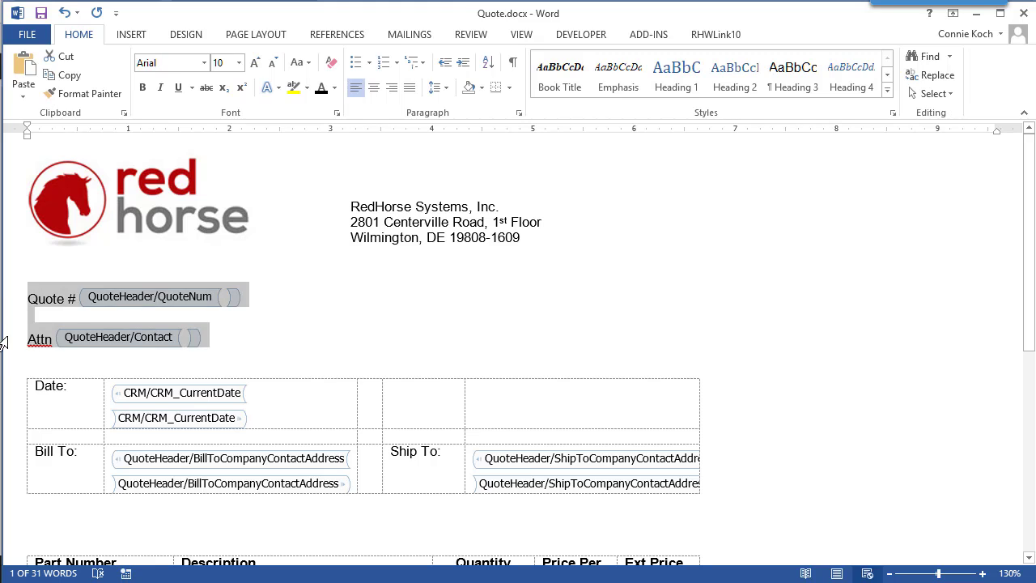
{"action": "left_click", "coordinate": [373, 88]}
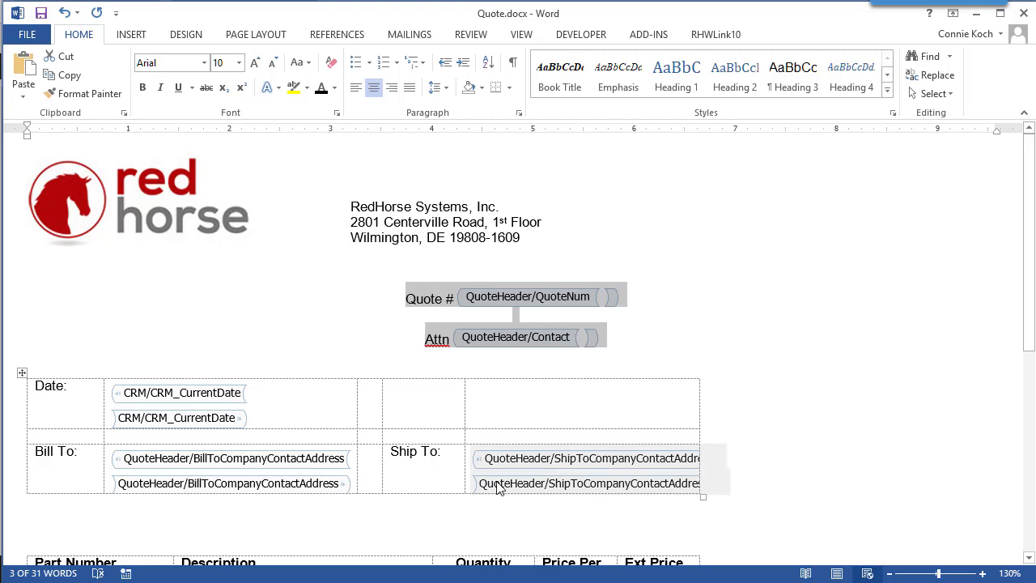
{"action": "left_click", "coordinate": [776, 421]}
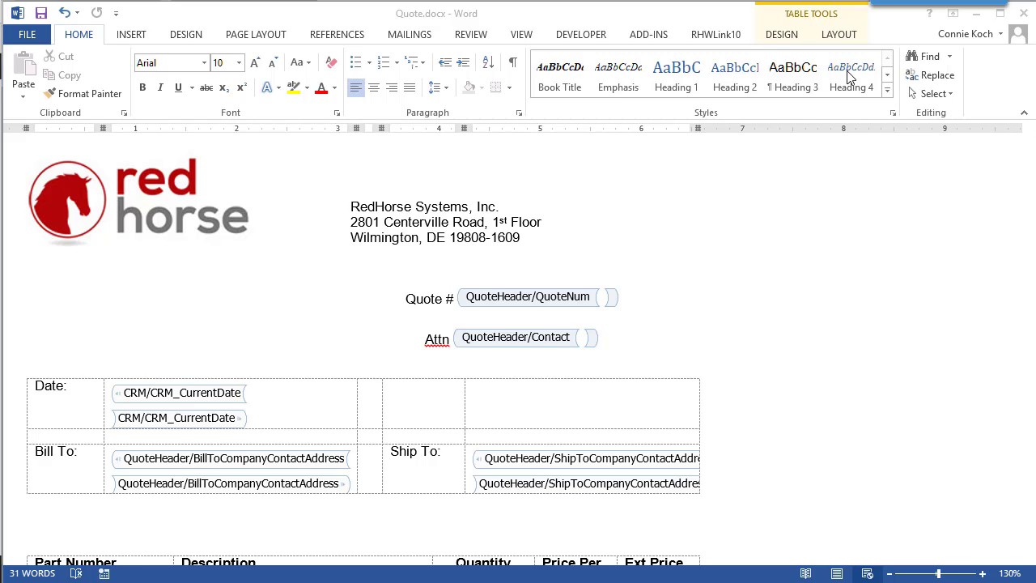
- Turn Design Mode off to view the template without its field tags, and turn it back on
{"action": "left_click", "coordinate": [713, 34]}
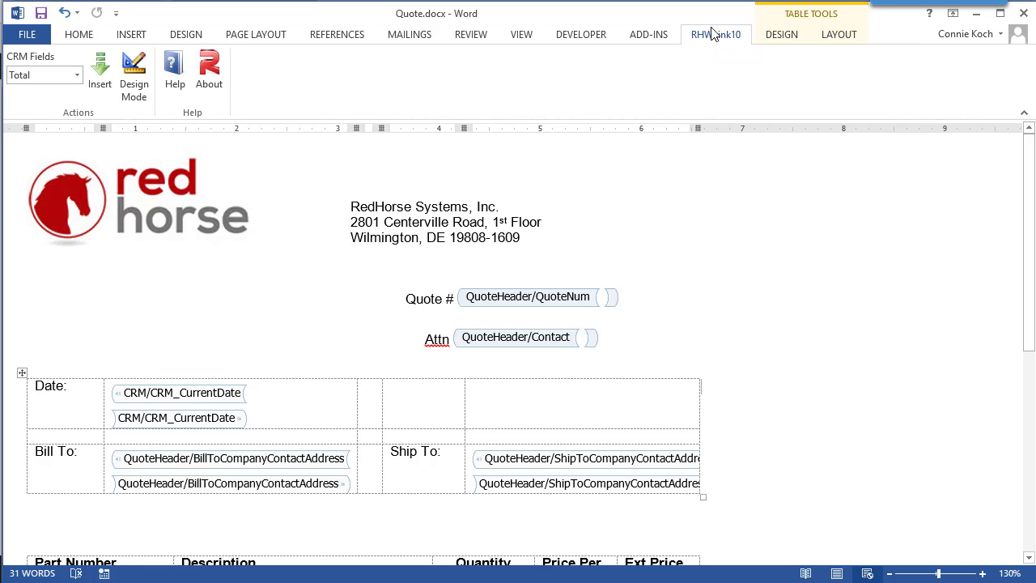
{"action": "left_click", "coordinate": [130, 91]}
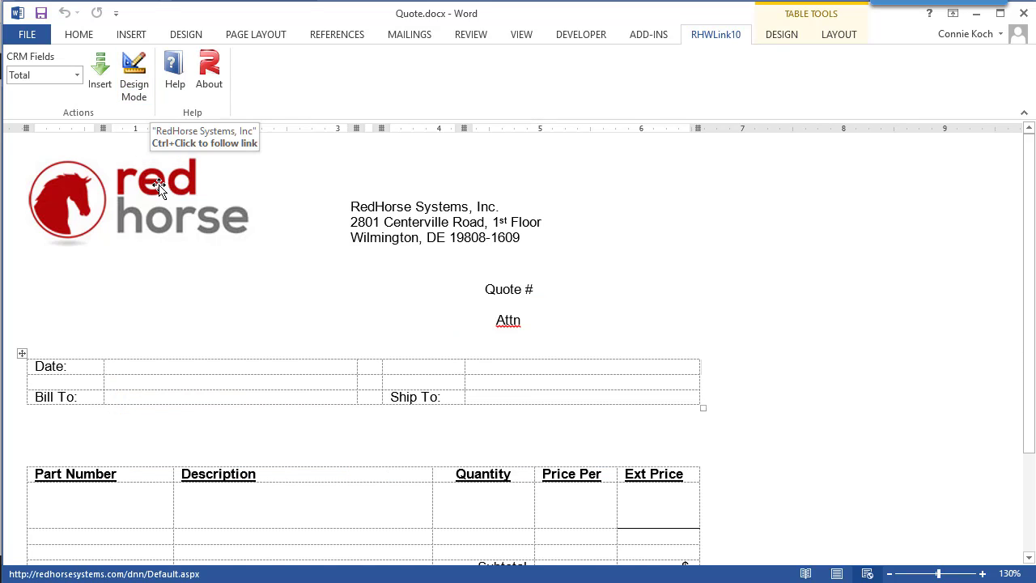
{"action": "left_click", "coordinate": [134, 78]}
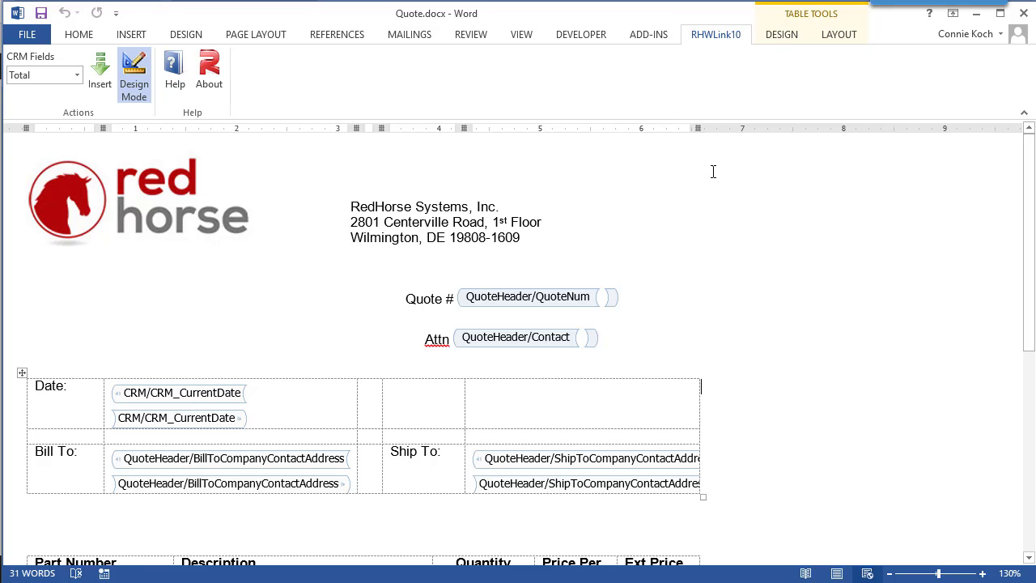
- Save the Quote.docx template
{"action": "left_click", "coordinate": [80, 34]}
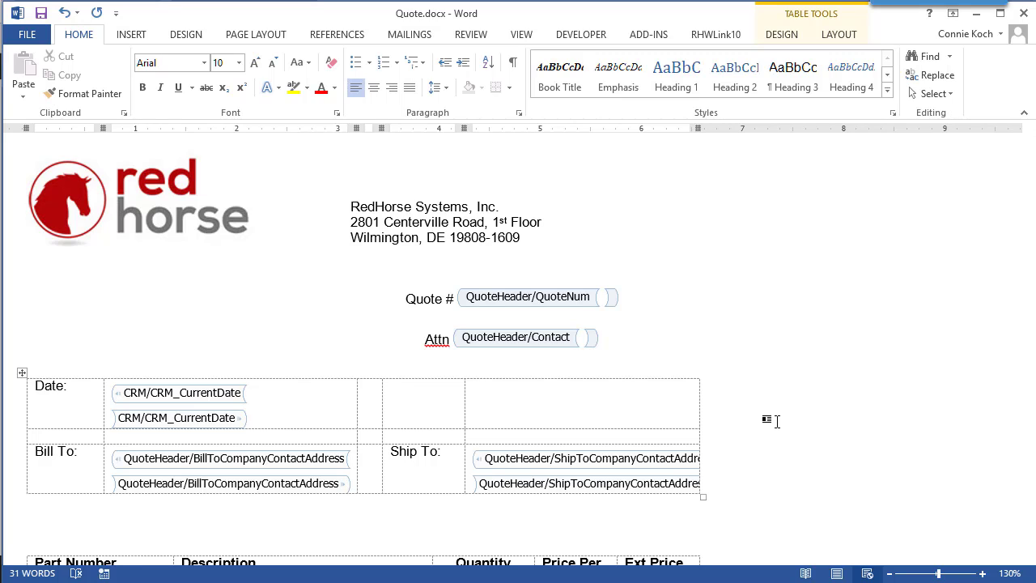
{"action": "left_click", "coordinate": [40, 14]}
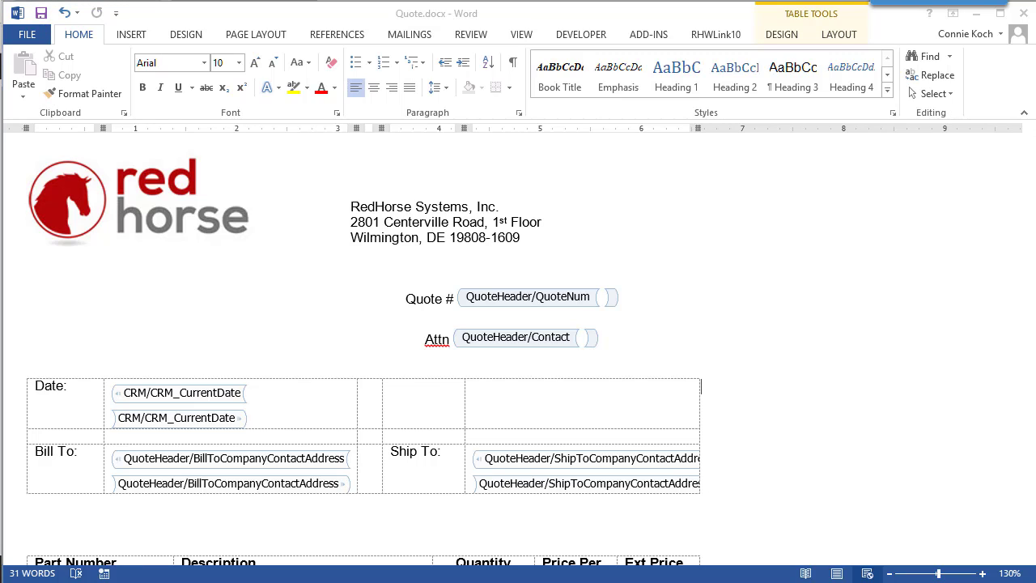